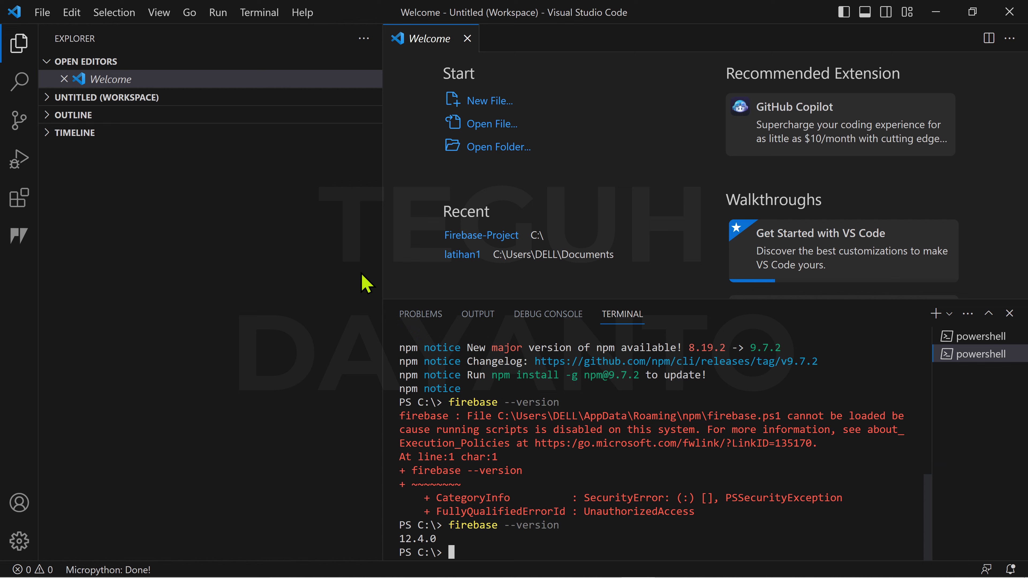
- Open C:\Firebase-Project as the workspace folder, discarding the untitled workspace unsaved
left_click(44, 11)
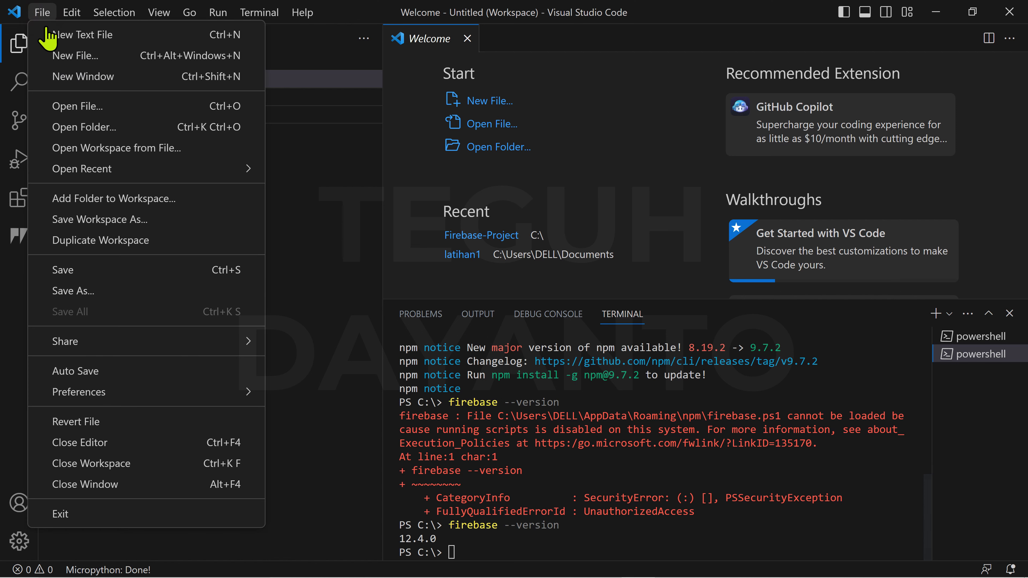
left_click(44, 128)
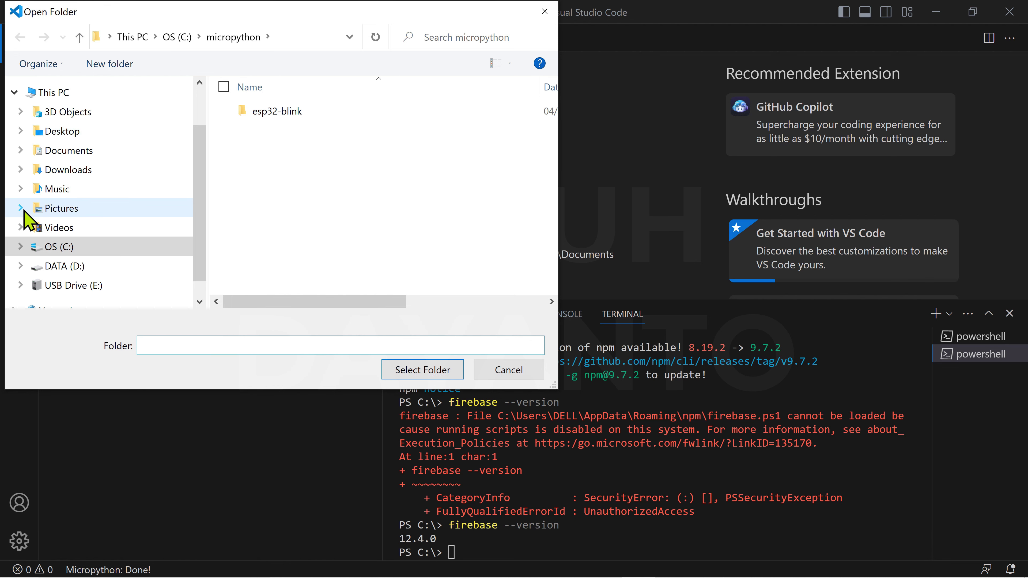
left_click(22, 247)
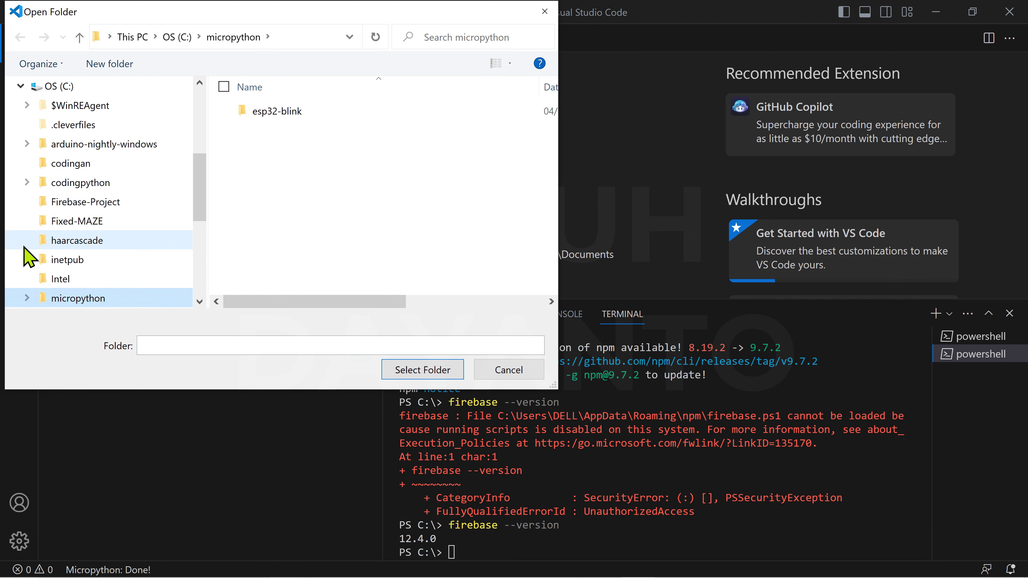
left_click(60, 202)
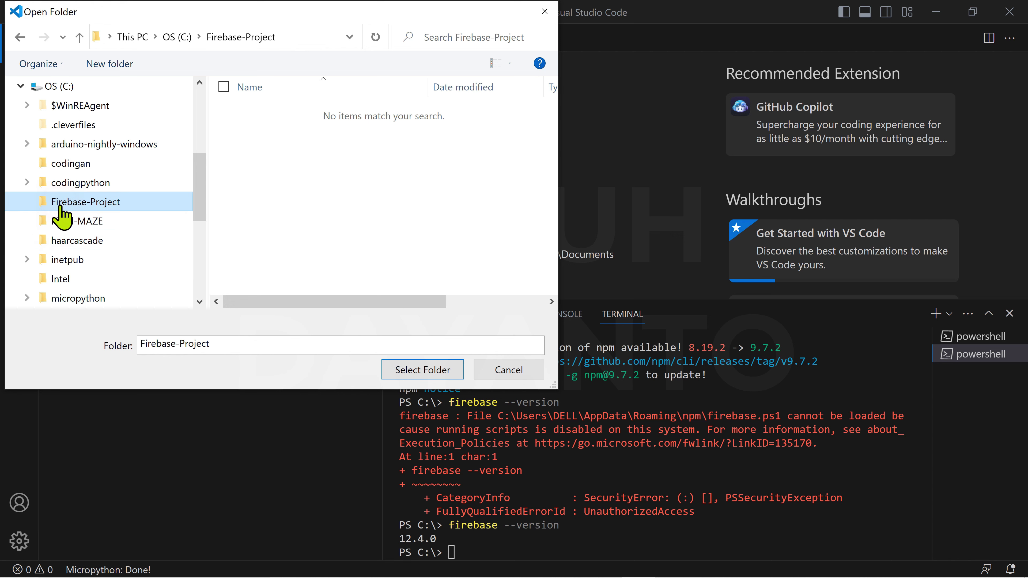
left_click(424, 368)
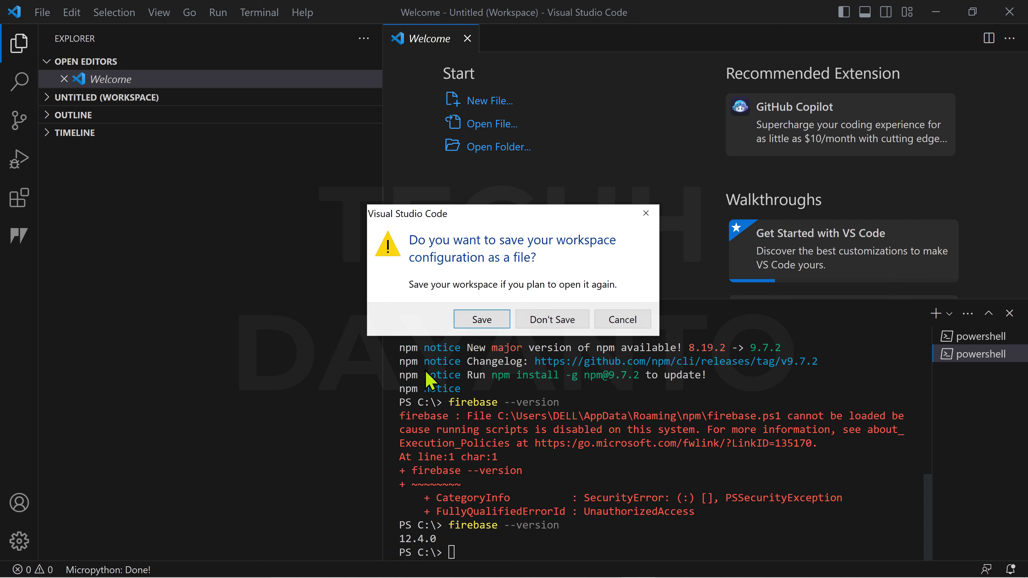
left_click(551, 321)
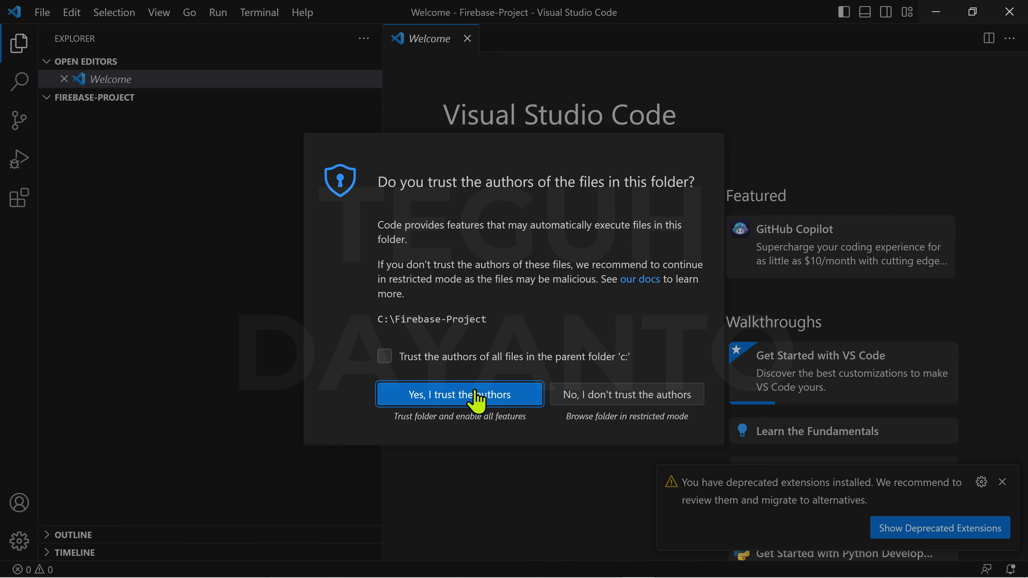
- Trust the authors of the Firebase-Project folder in the workspace trust prompt
left_click(529, 400)
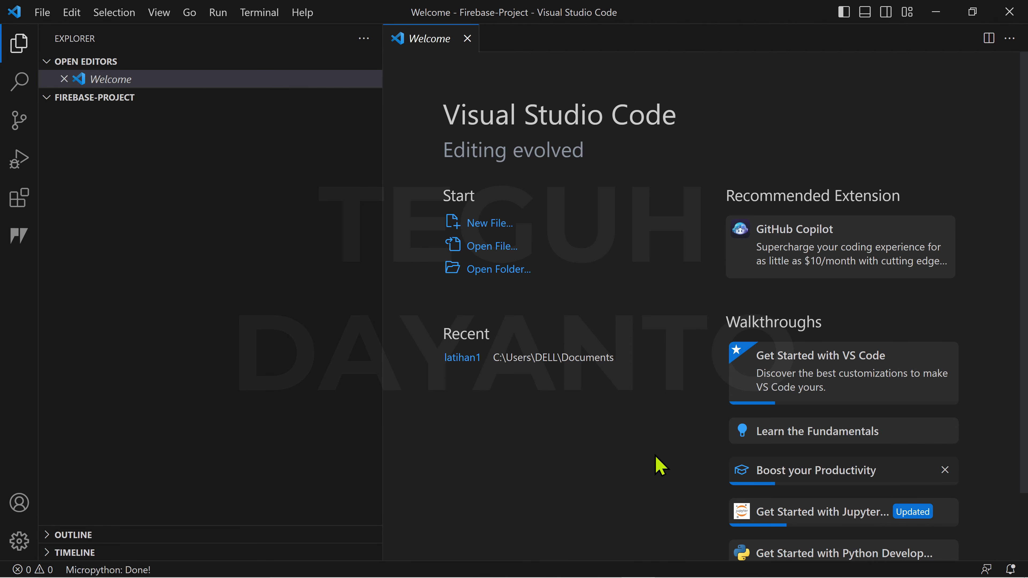
- Open a new integrated terminal from the Terminal menu
left_click(259, 14)
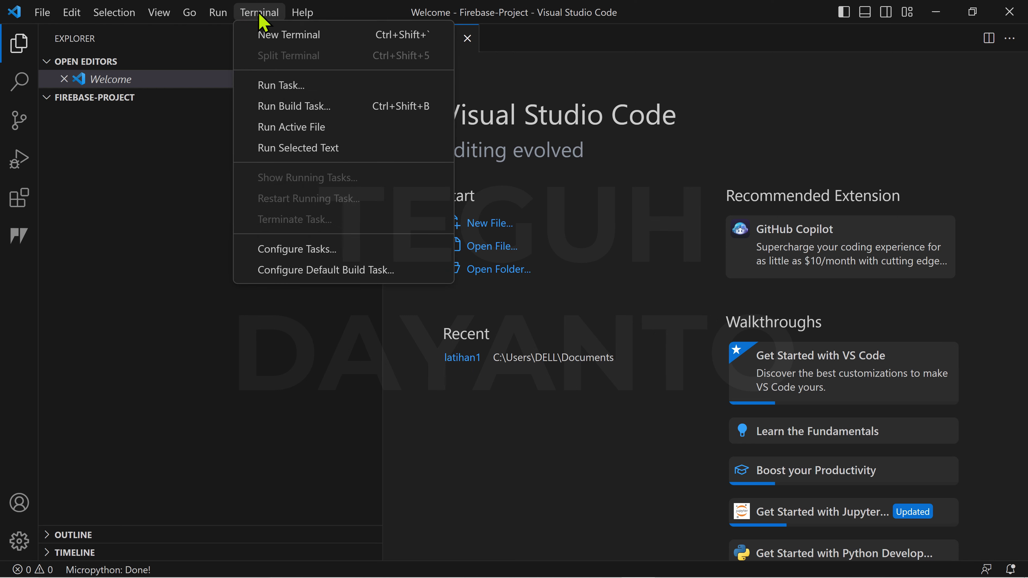
left_click(346, 35)
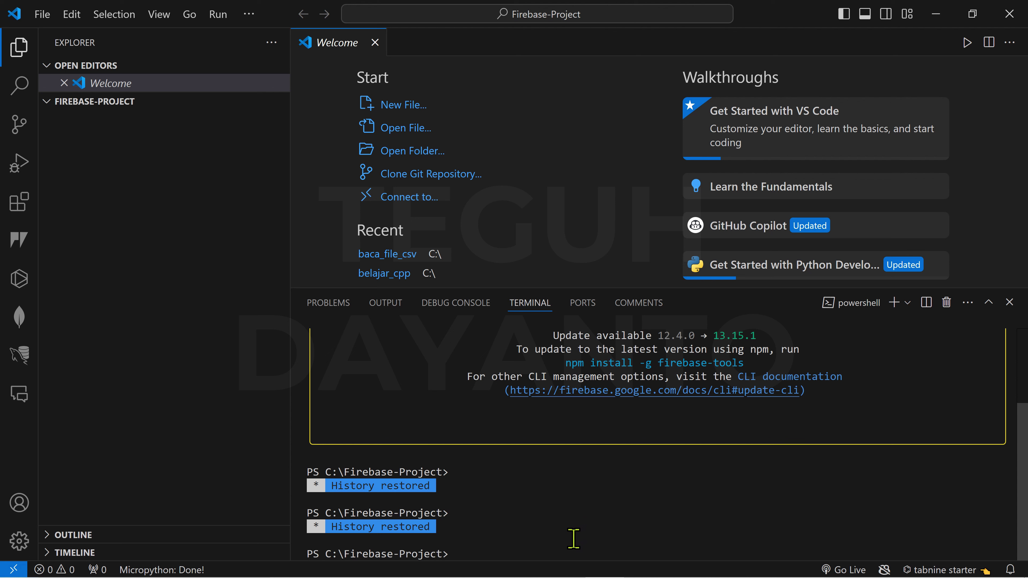
- Run npm install -g firebase-tools in the terminal and enlarge the terminal panel
left_click(567, 546)
type("npm install")
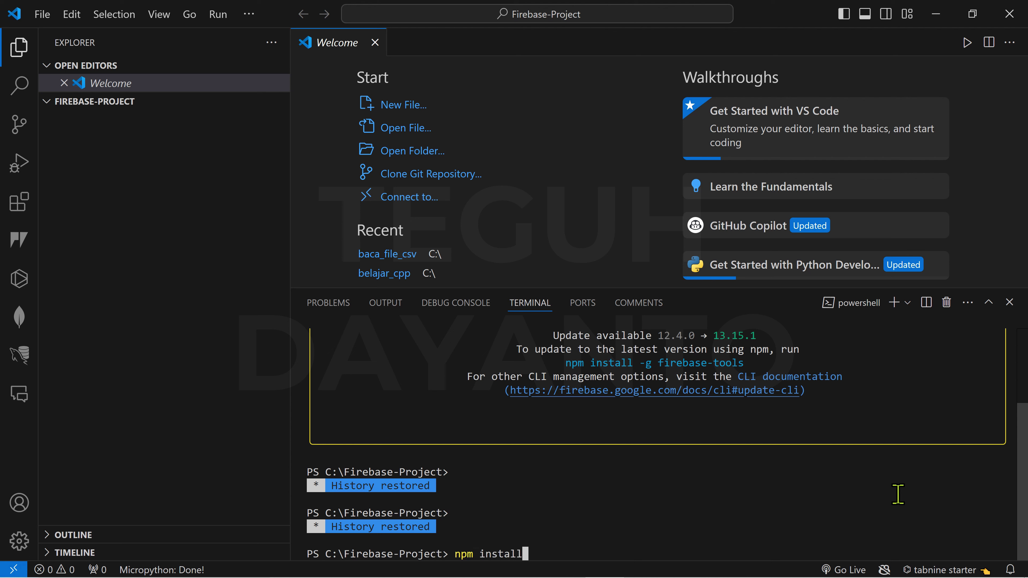
type(" -g ")
type("re")
key("BackSpace")
key("BackSpace")
type("firebase-tools")
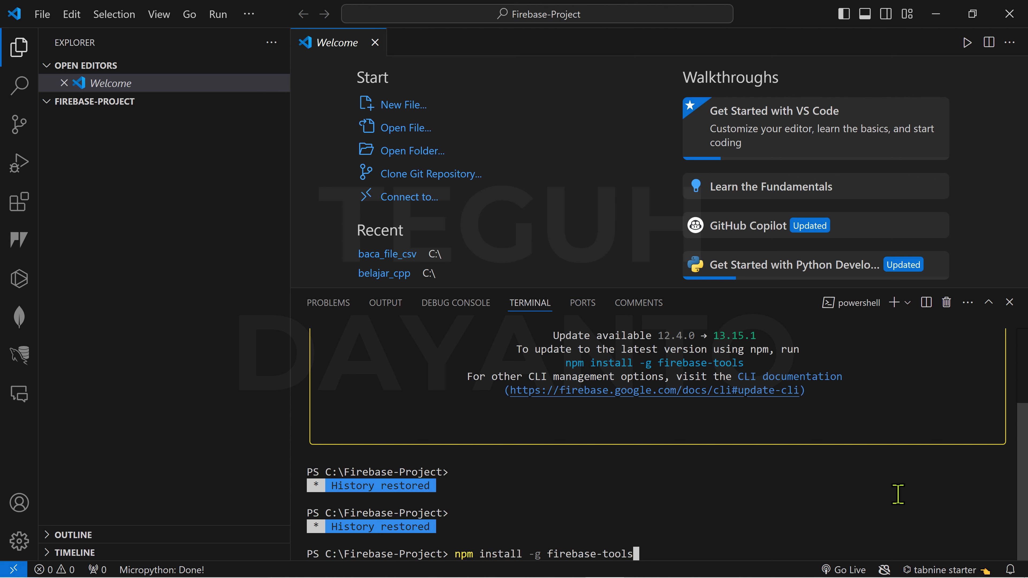
key("Return")
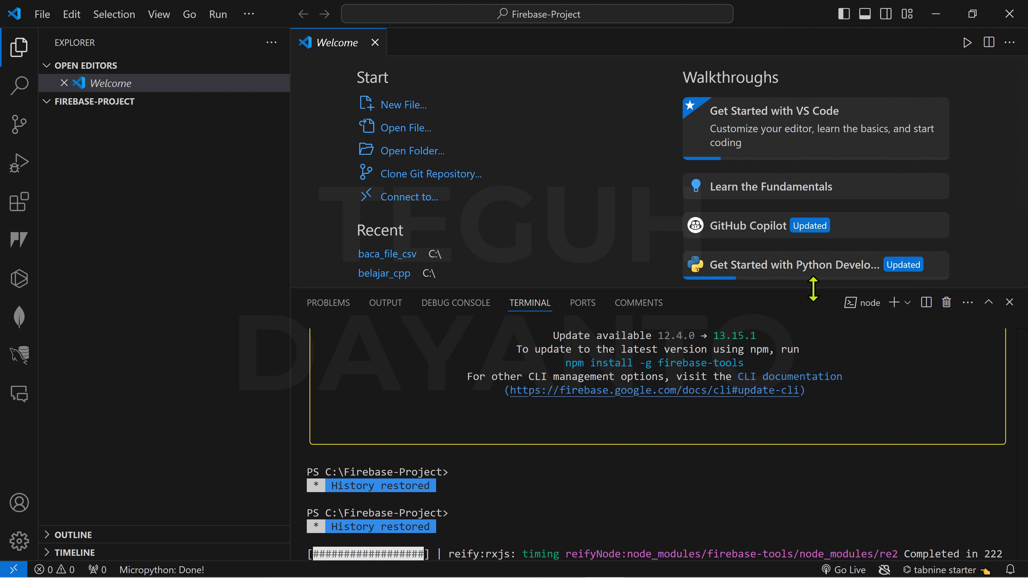
left_click_drag(814, 287, 819, 226)
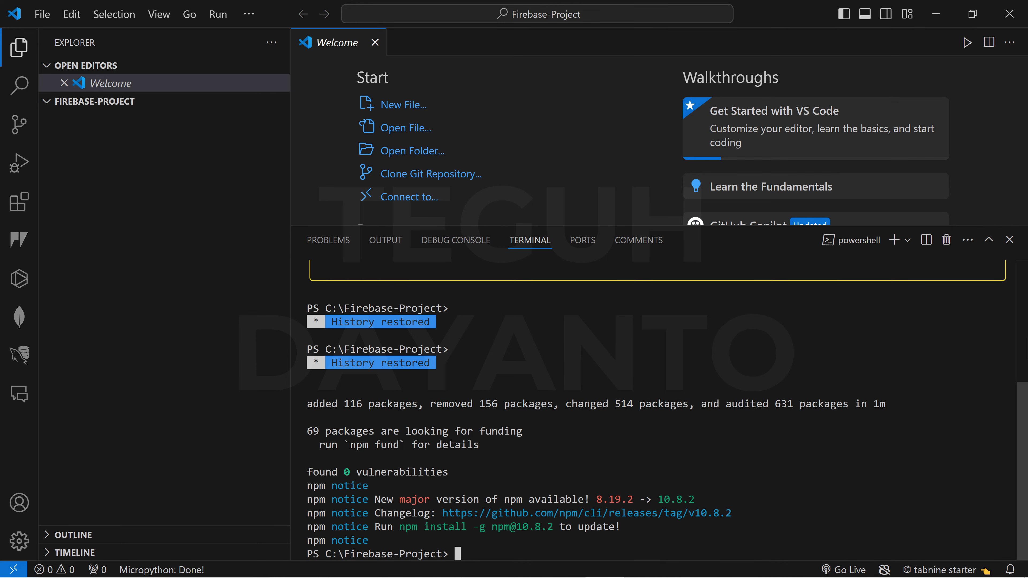
- Run firebase --version, which fails with a firebase.ps1 execution-policy error
type("firebase --version")
key("Return")
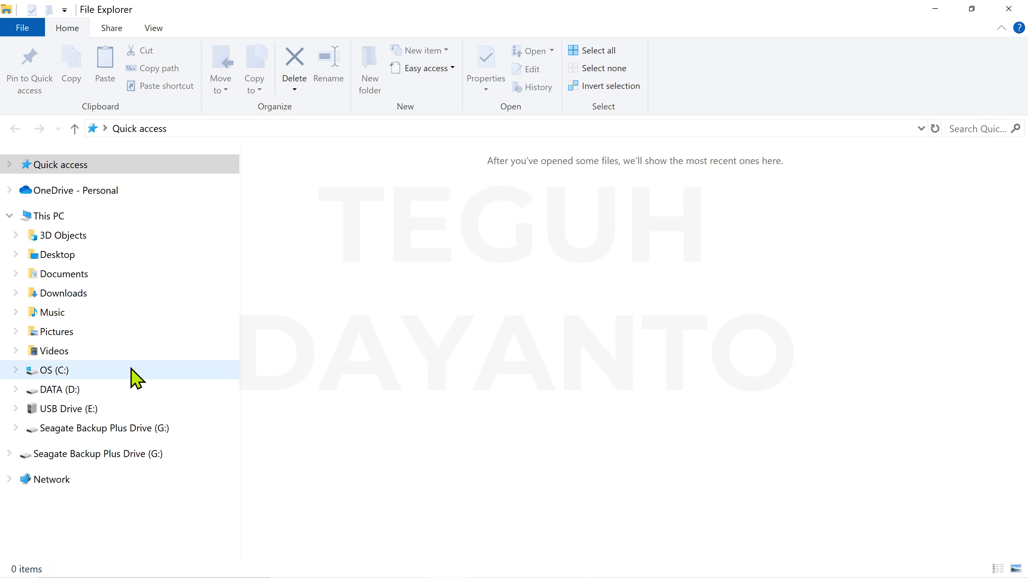
- Browse drive C to the Users > home > AppData\Roaming\npm folder
left_click(55, 373)
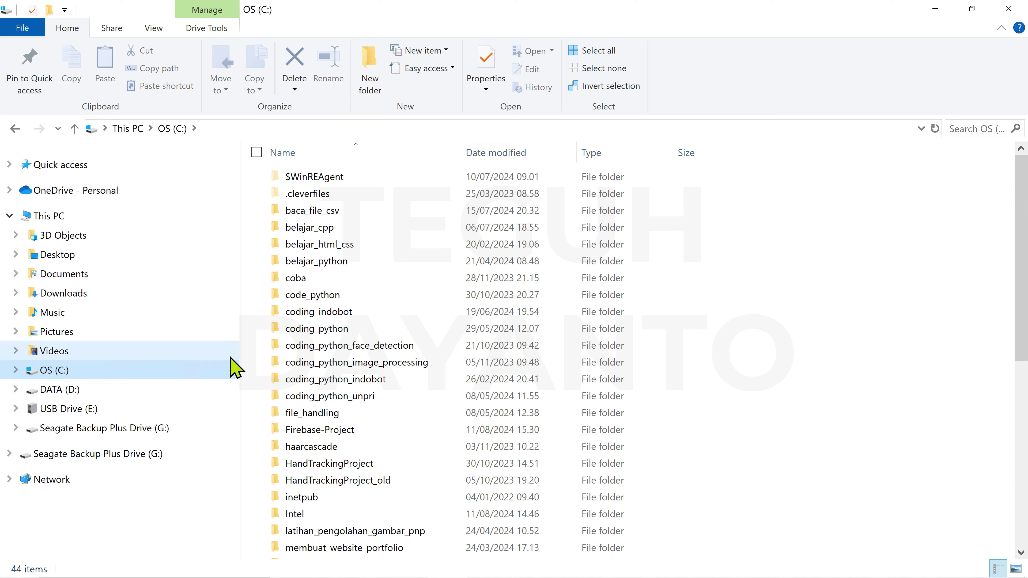
scroll(725, 399, "down", 4)
scroll(724, 400, "down", 3)
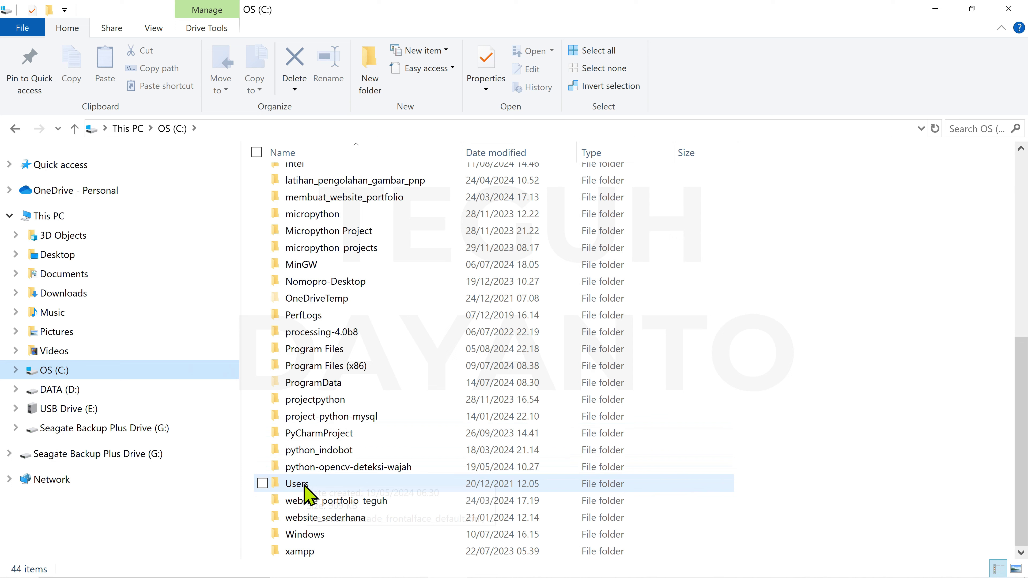
double_click(313, 486)
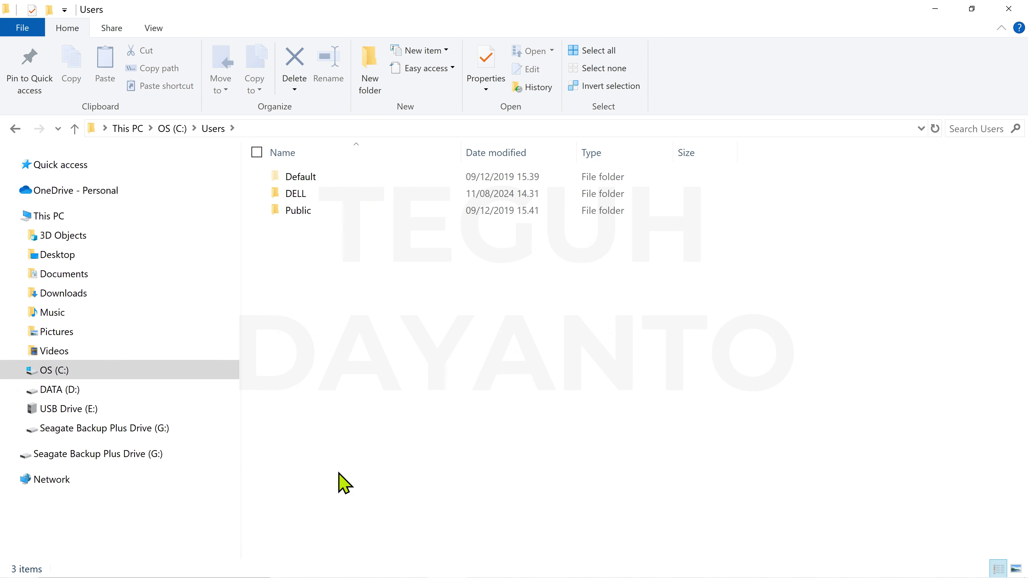
double_click(300, 203)
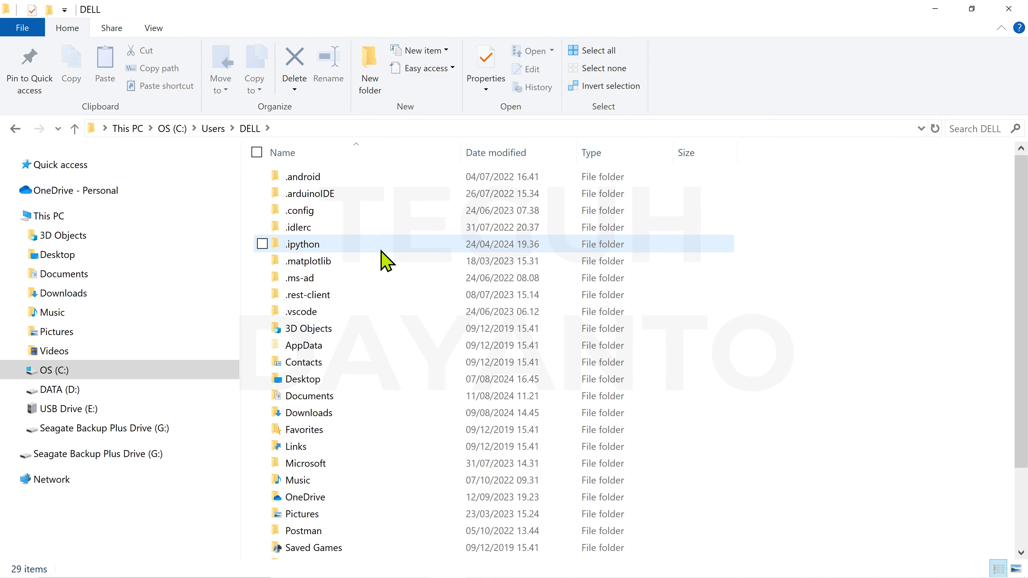
double_click(326, 349)
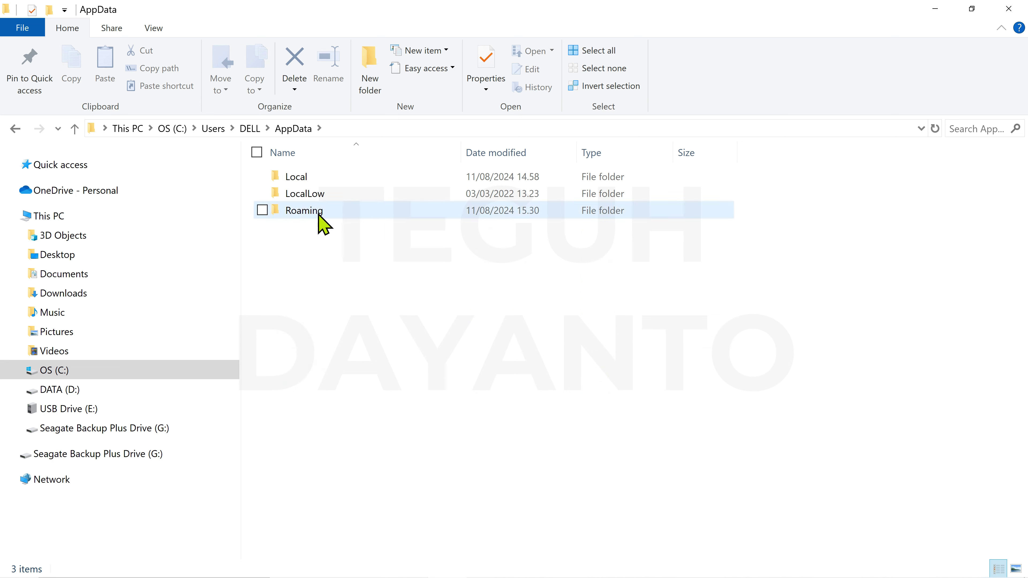
left_click(328, 212)
double_click(328, 212)
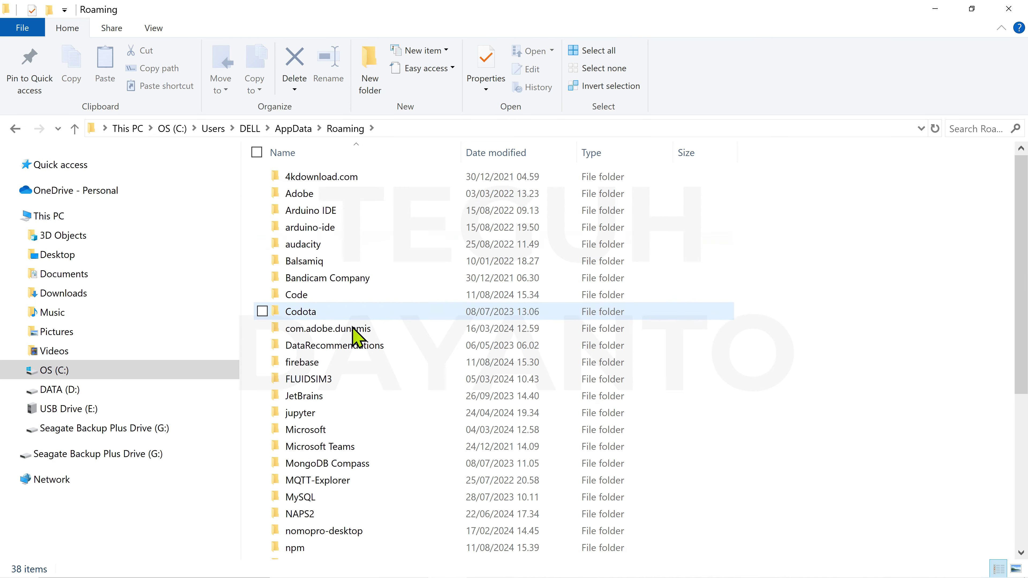
scroll(370, 405, "down", 3)
mouse_move(360, 404)
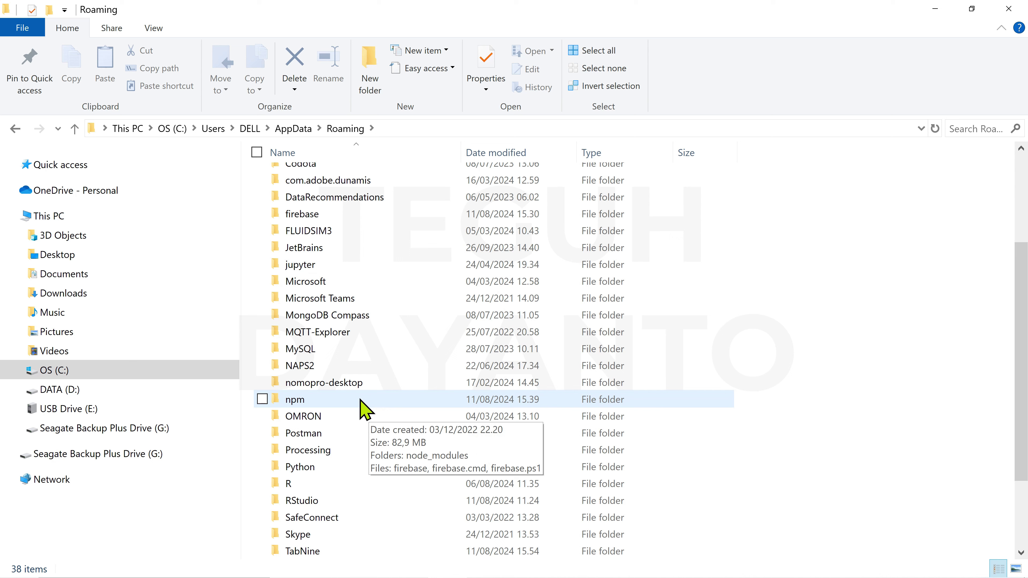
double_click(310, 402)
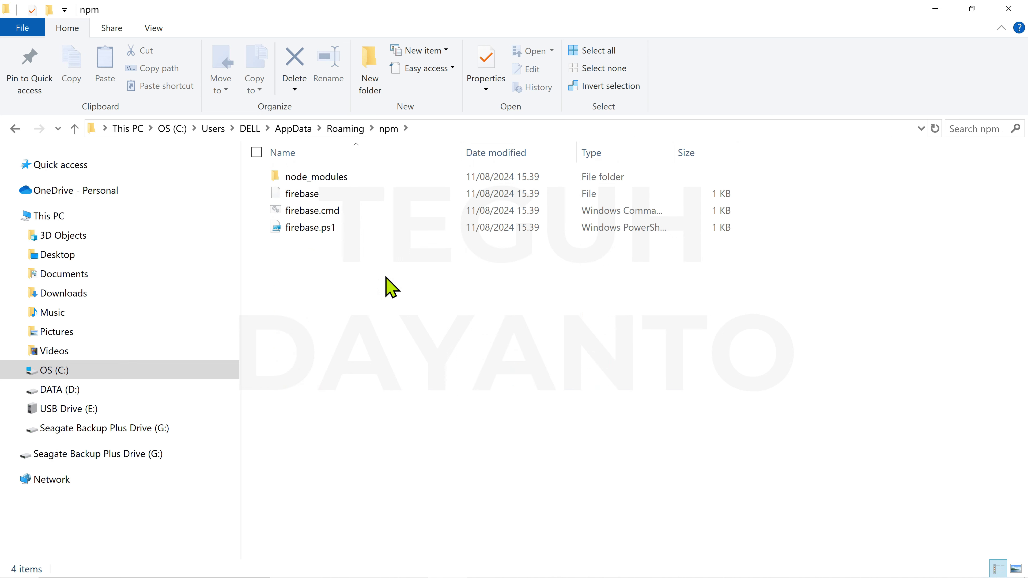
- Delete the firebase.ps1 script from the npm folder
left_click(340, 229)
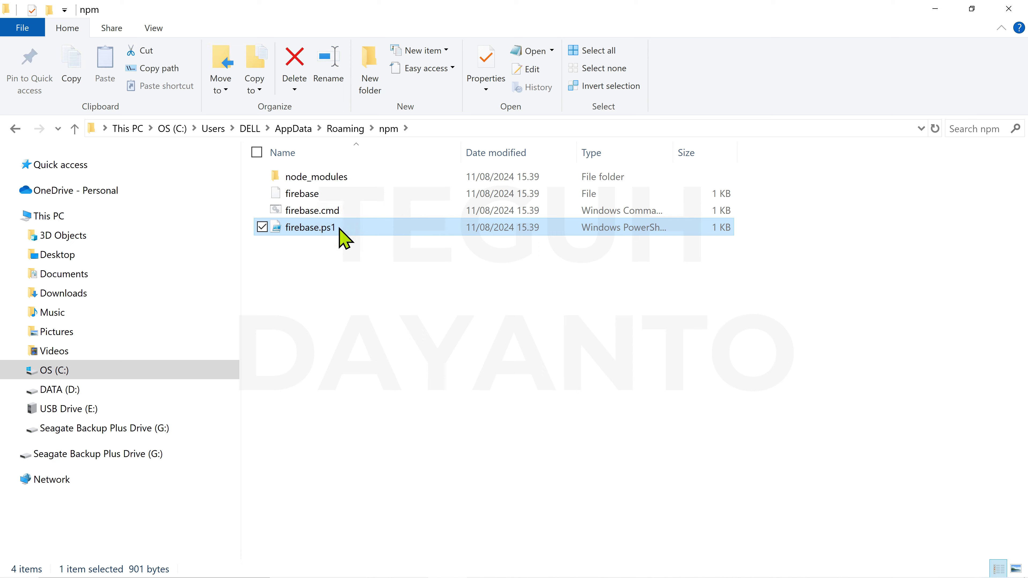
right_click(306, 229)
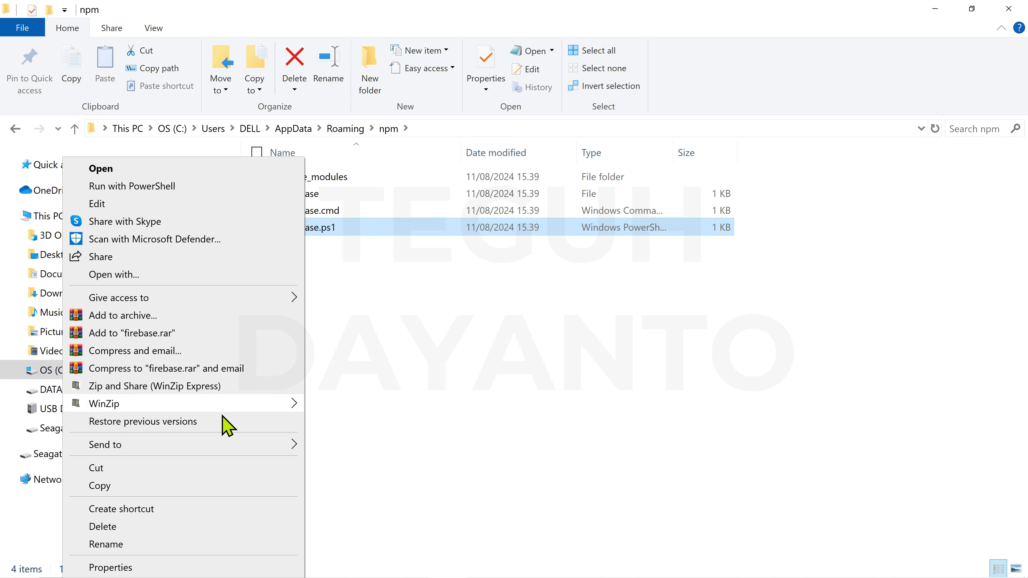
left_click(213, 526)
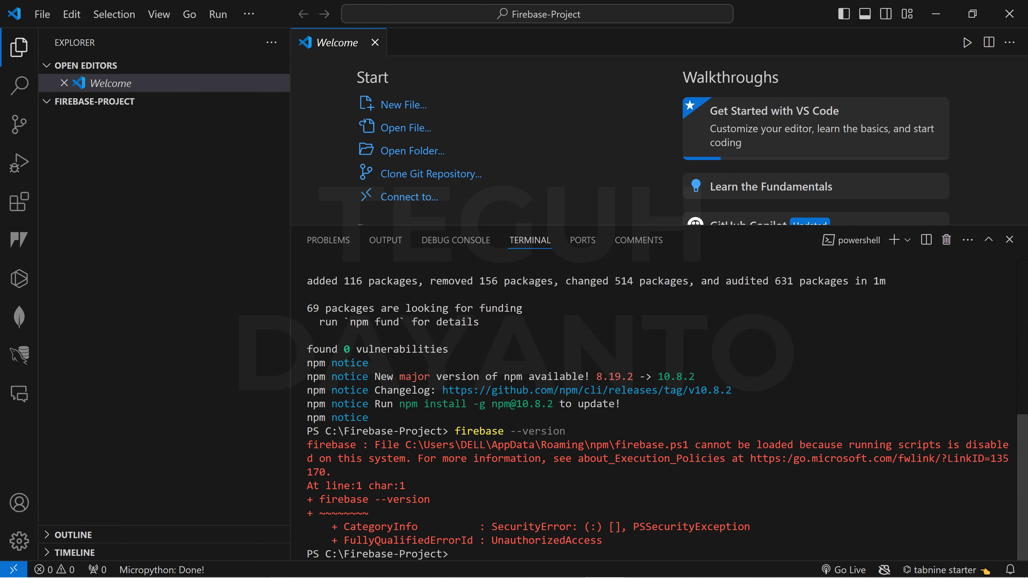
- Rerun firebase --version in the terminal, now reporting version 13.15.1
type("firebase --version")
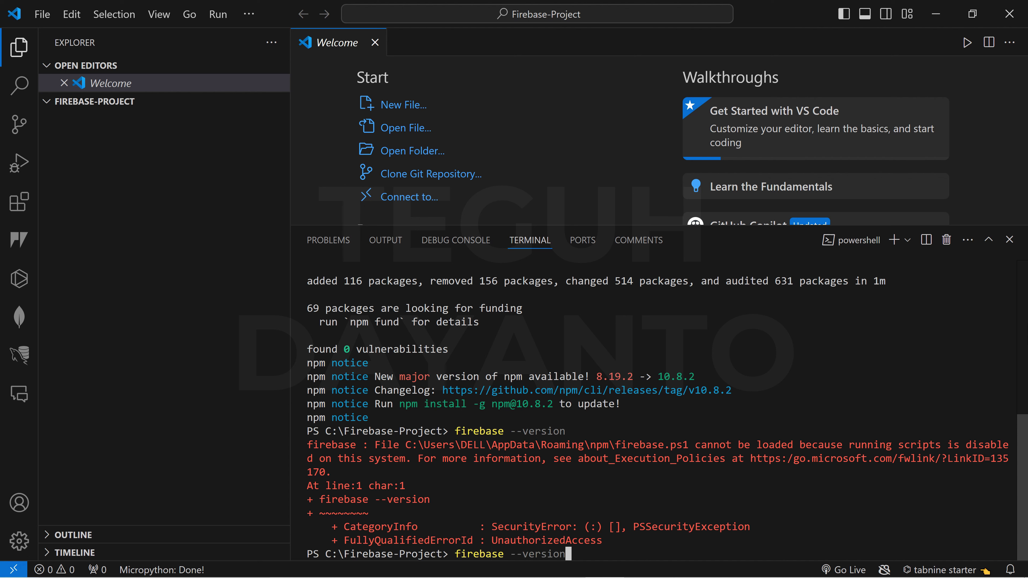
key("Return")
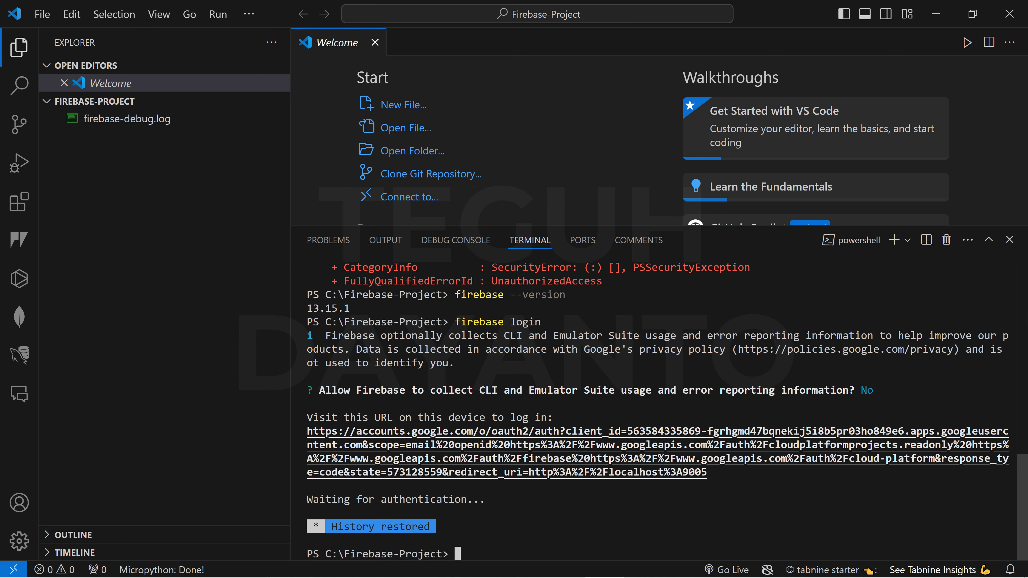
- Clear the terminal with cls, run firebase login, and answer n to usage collection
type("cls")
key("Return")
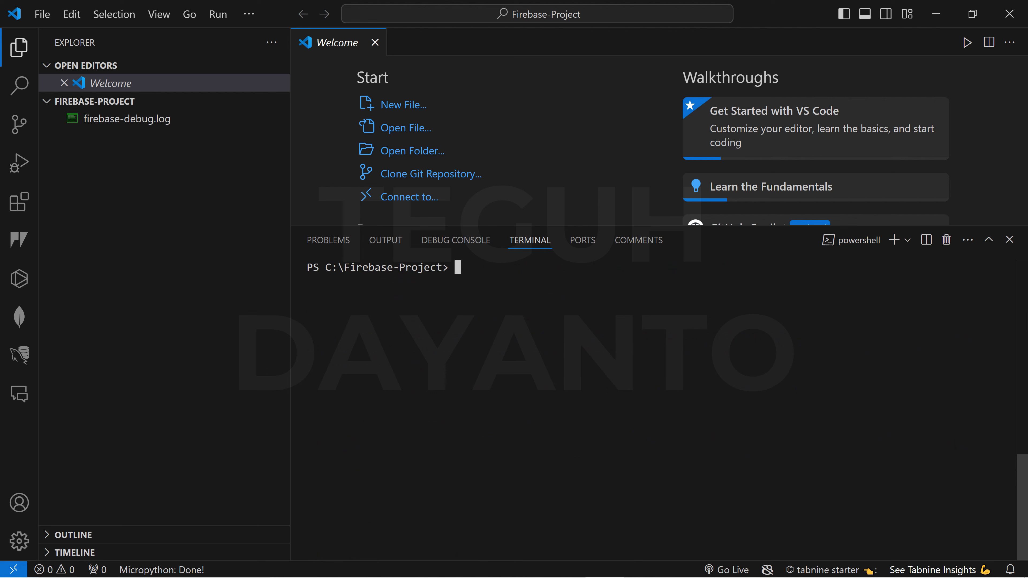
type("firebase login")
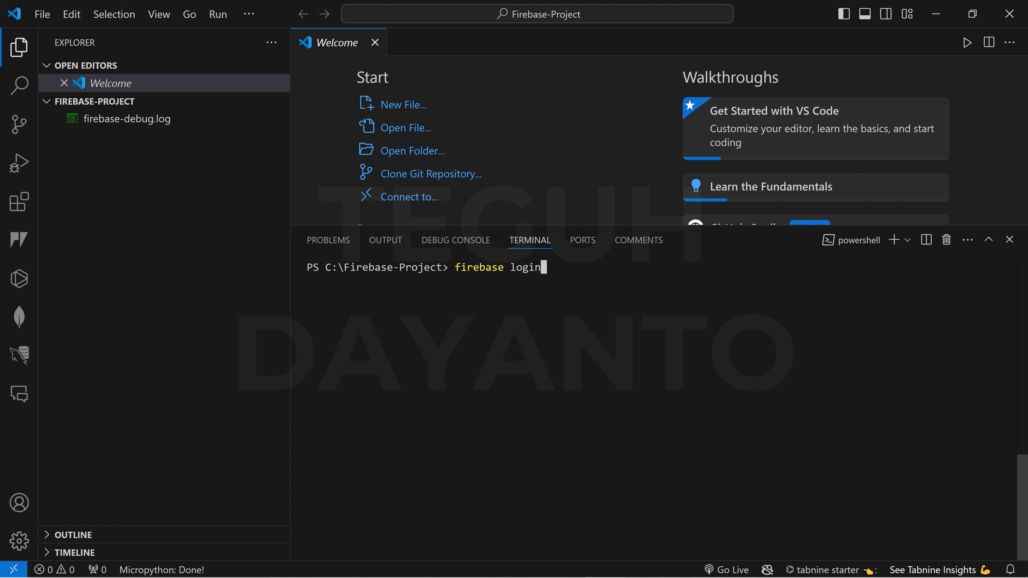
key("Return")
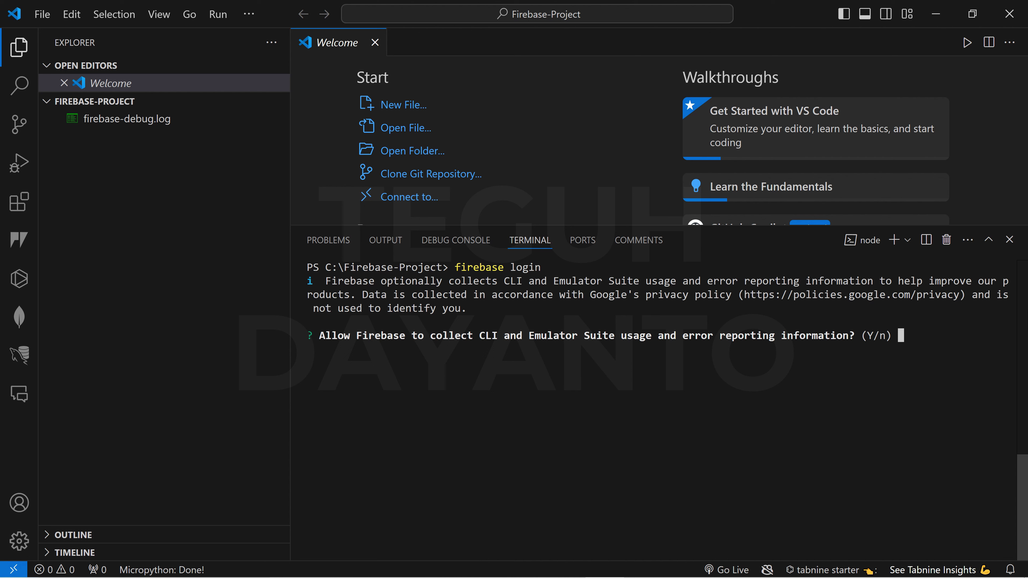
type("n")
key("Return")
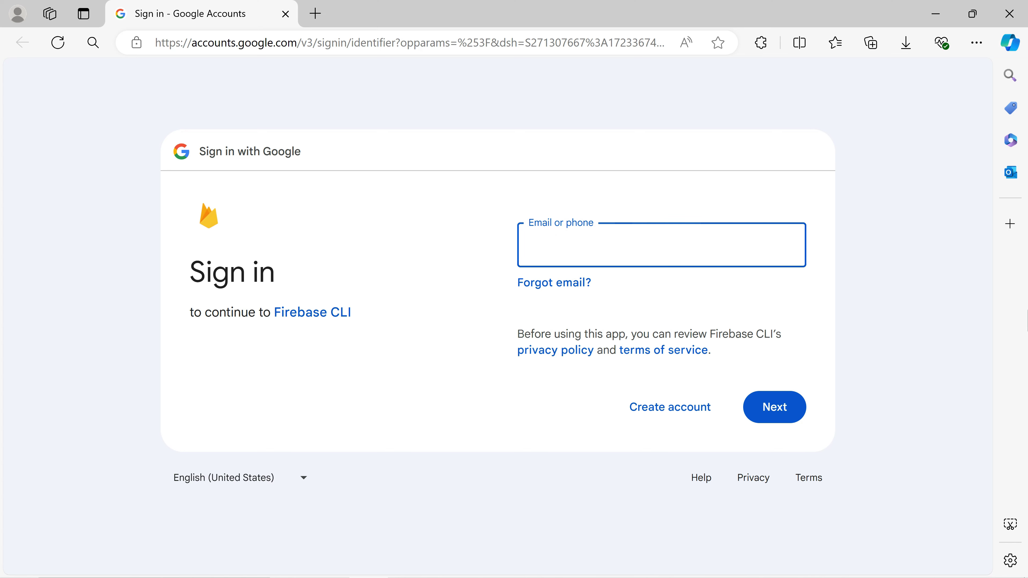
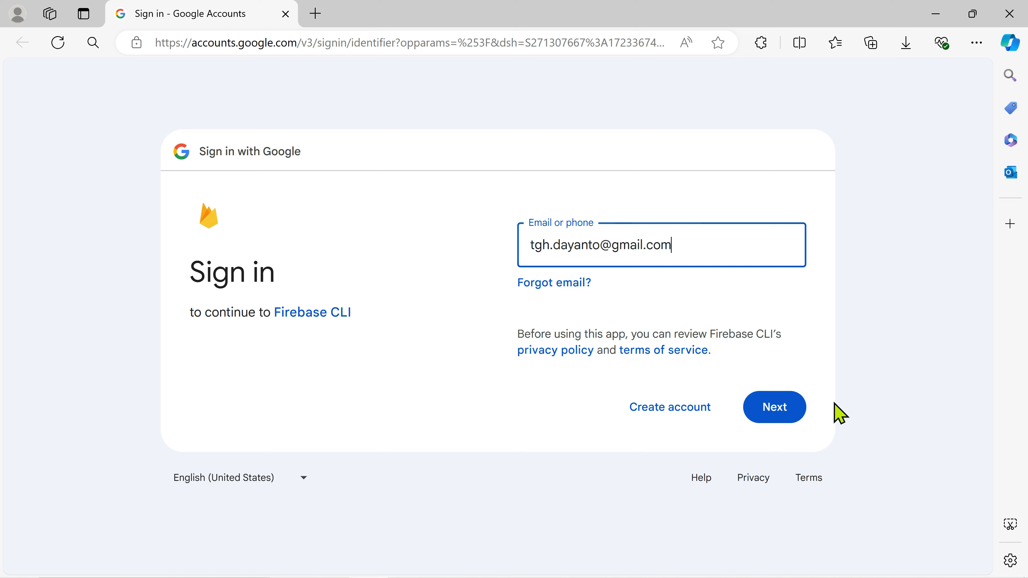
- Enter the Google account's e-mail and password on the sign-in page
left_click(792, 405)
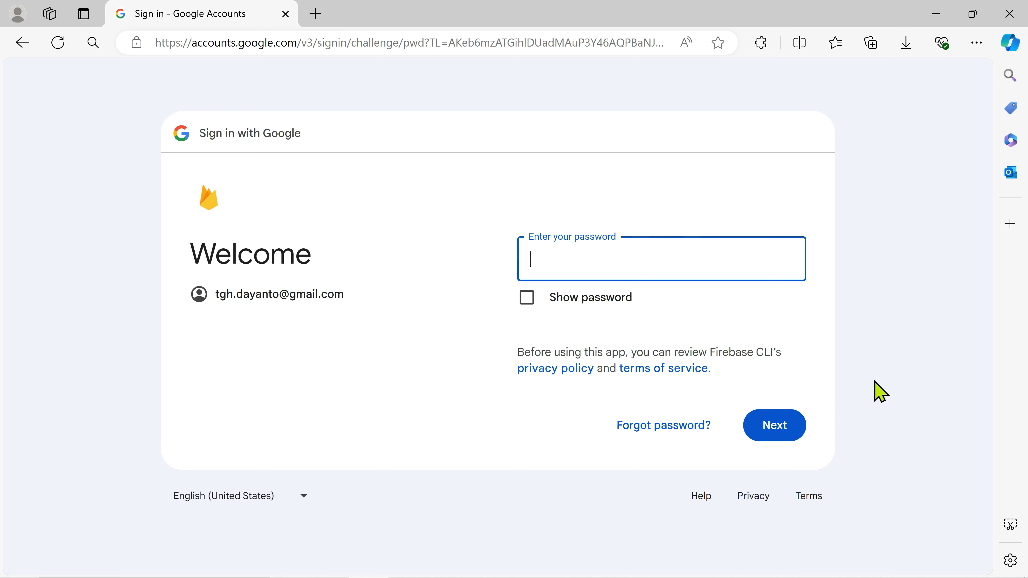
type("••••••••••••")
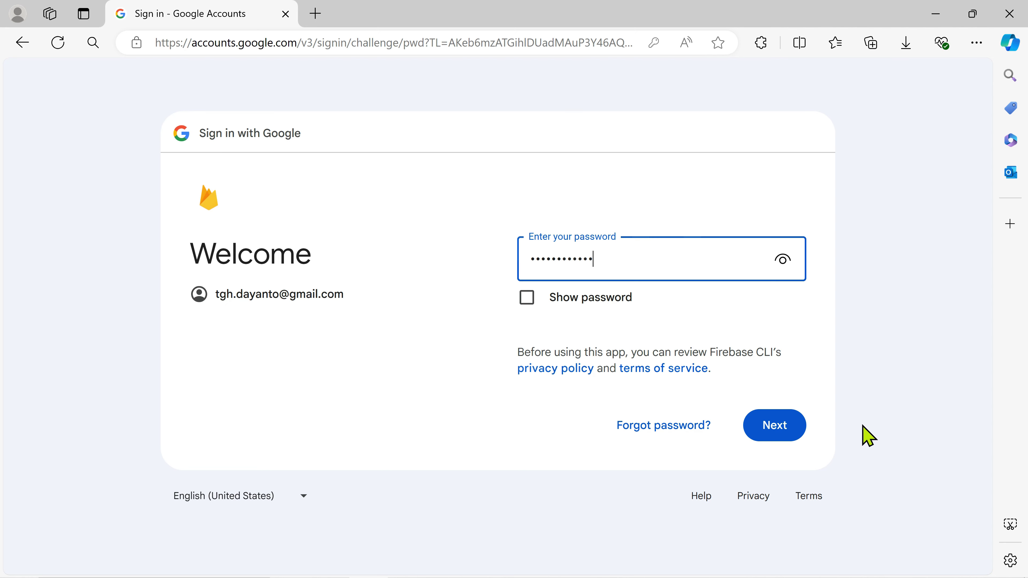
left_click(799, 422)
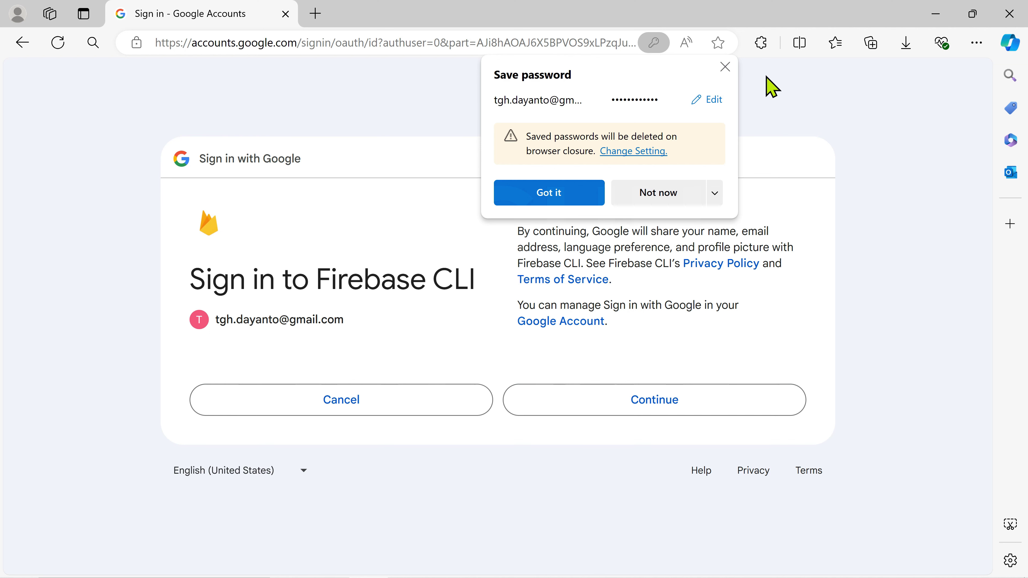
- Dismiss the save-password offer, continue, and allow Firebase CLI access to the account
left_click(726, 67)
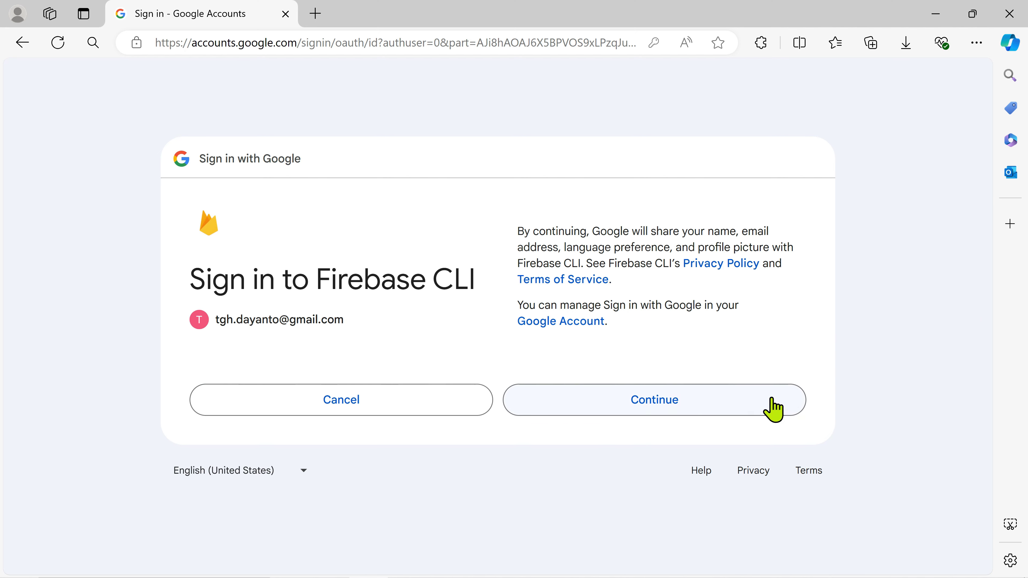
left_click(773, 410)
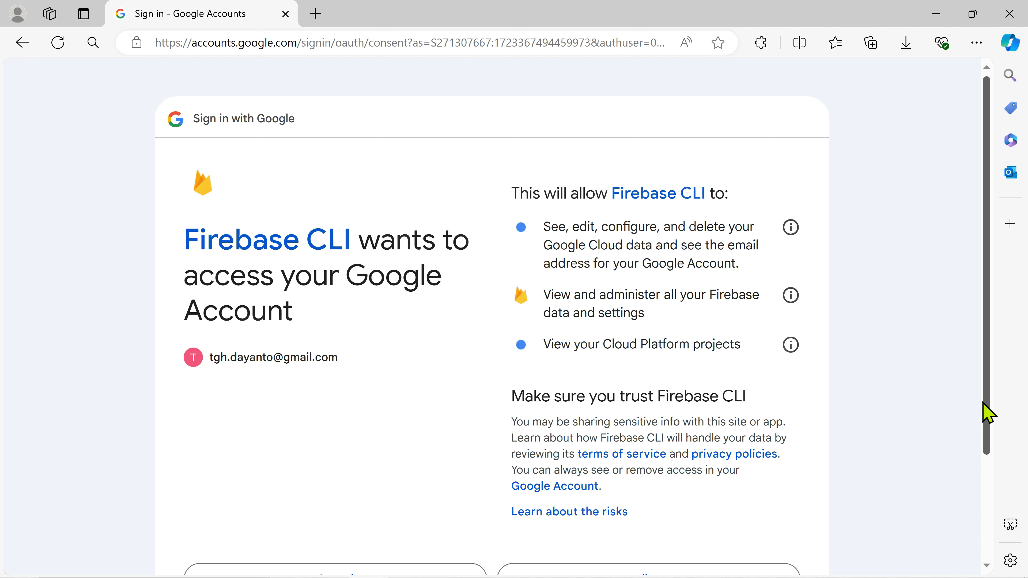
left_click_drag(987, 404, 991, 474)
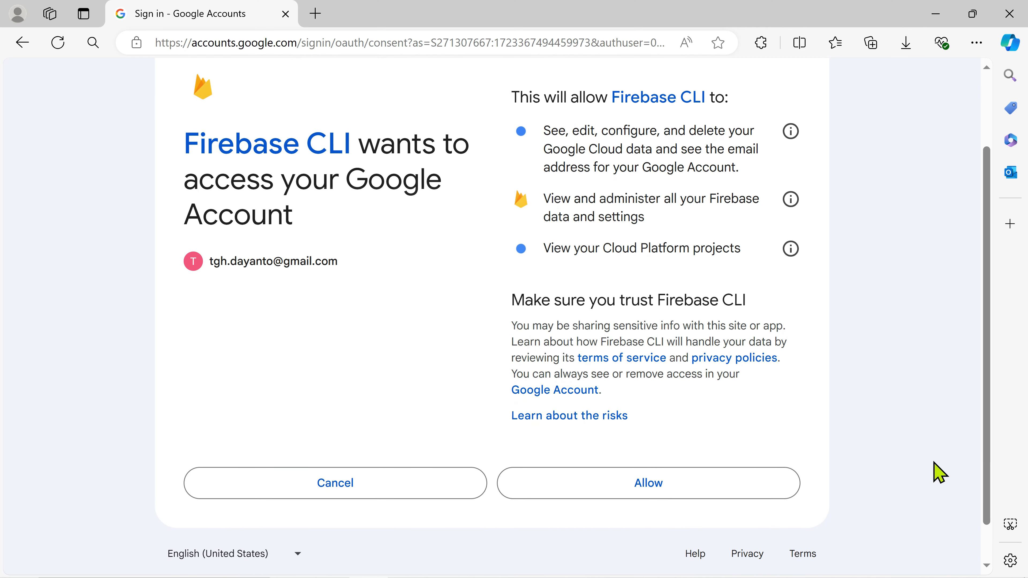
left_click(736, 486)
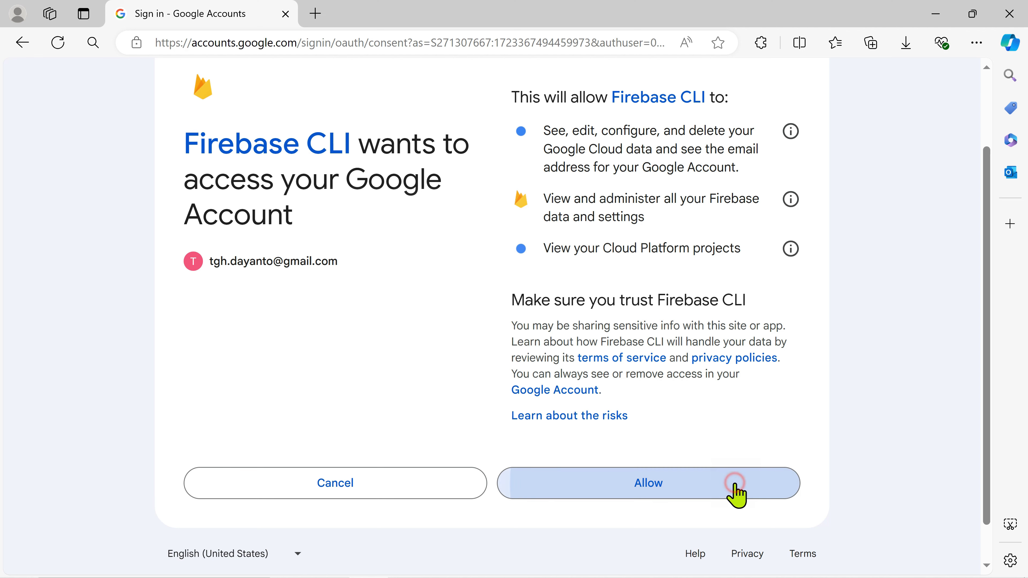
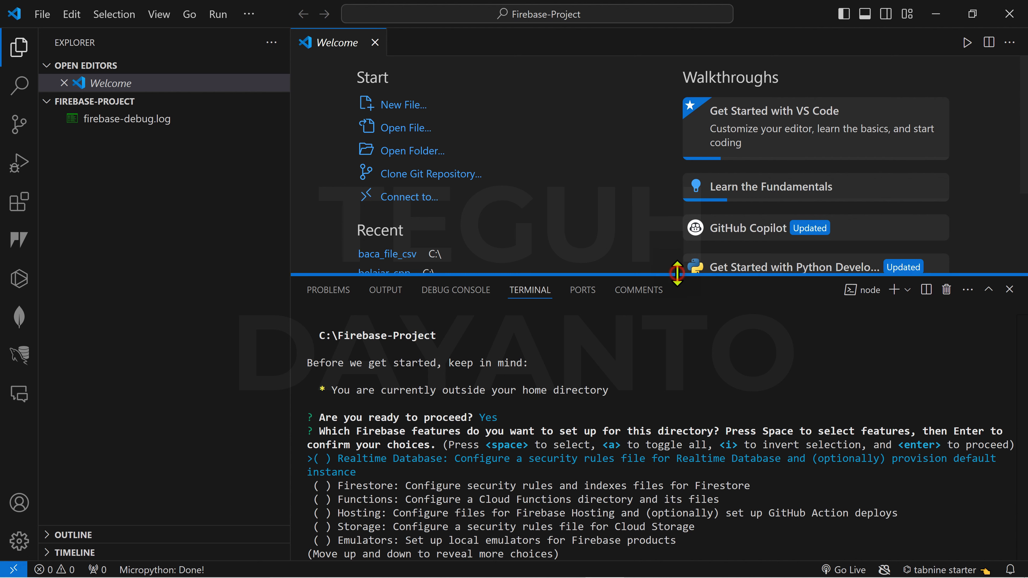
- Enlarge the terminal and choose Realtime Database and Hosting as the Firebase features
left_click_drag(677, 273, 685, 257)
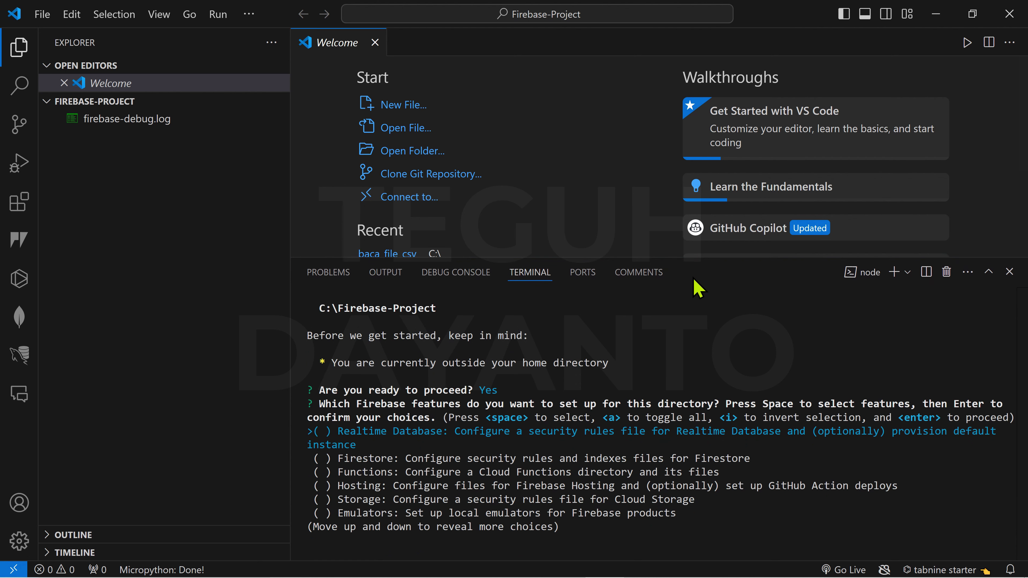
left_click(968, 477)
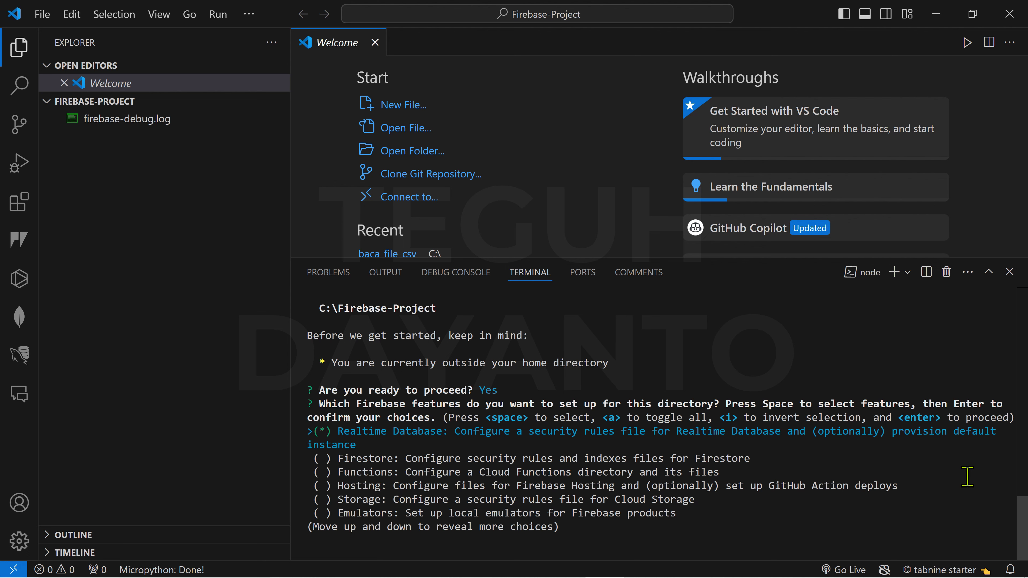
key("Down")
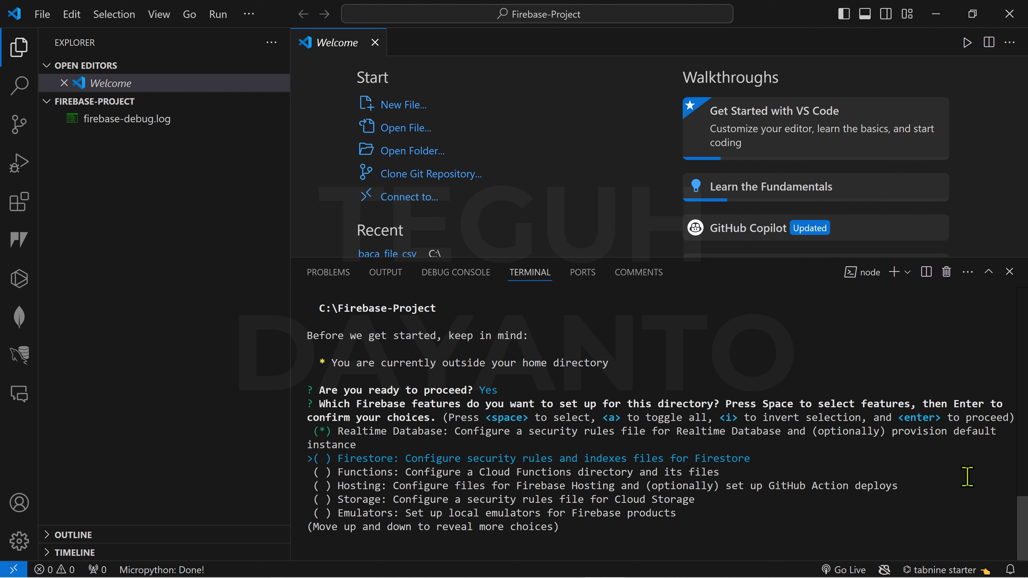
key("Down")
key("Down")
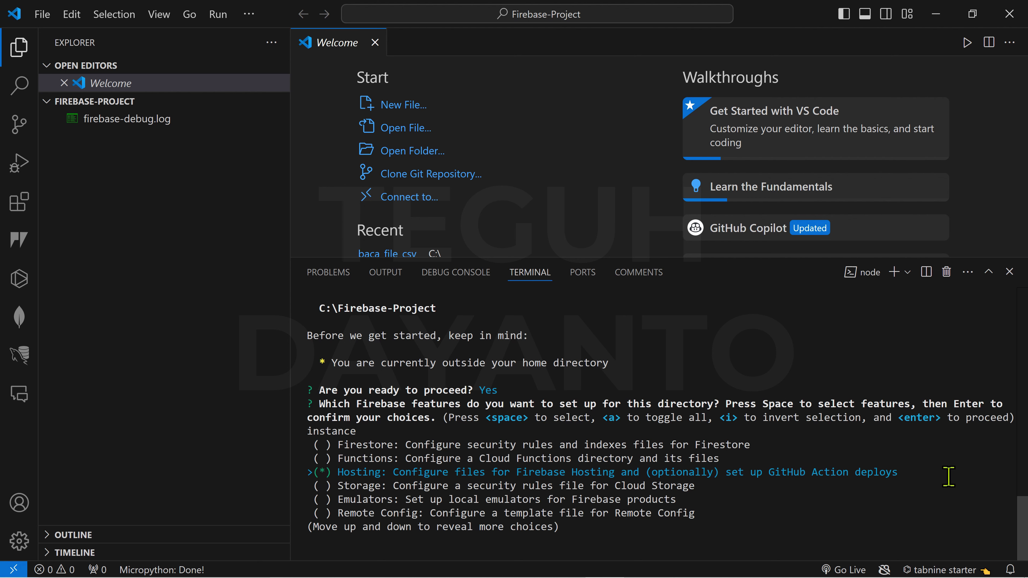
scroll(949, 477, "up", 1)
scroll(949, 477, "down", 1)
key("Up")
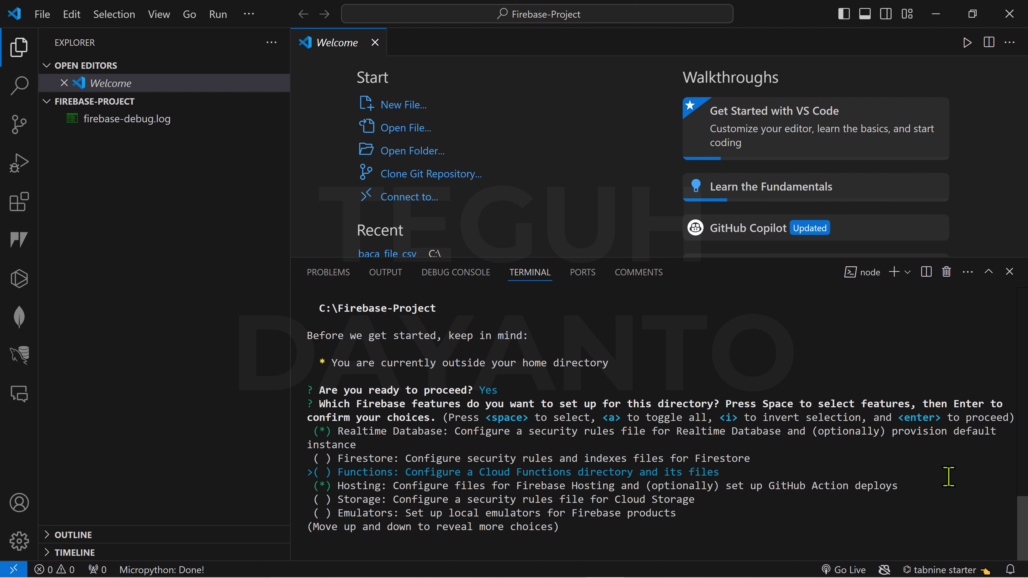
key("Up")
key("Up")
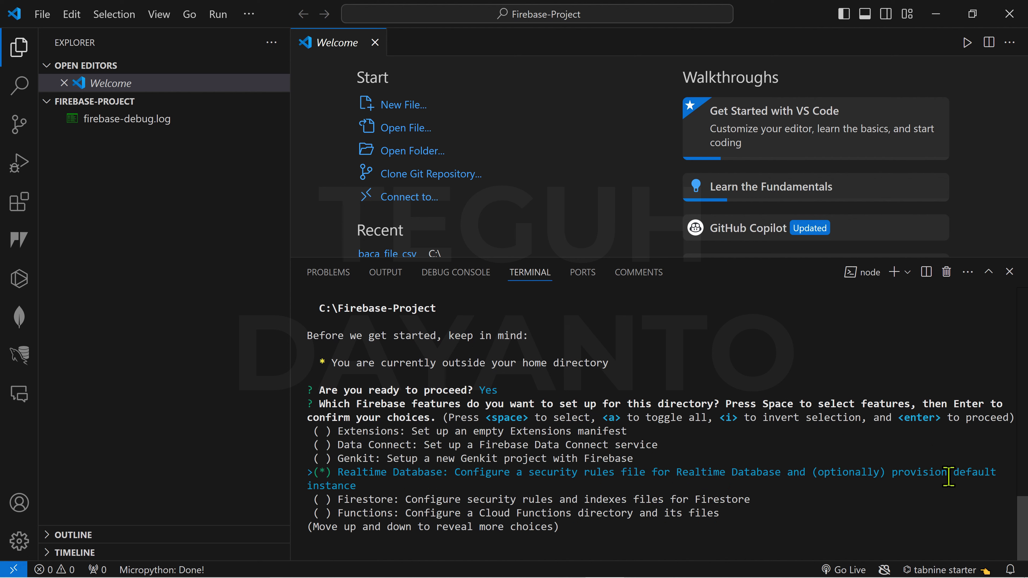
key("Down")
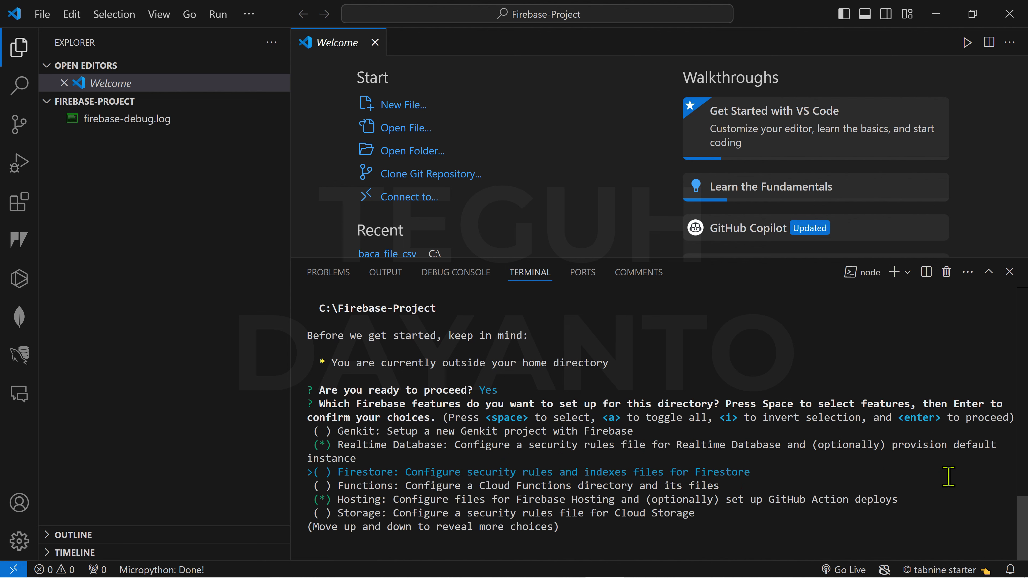
key("Down")
key("Down")
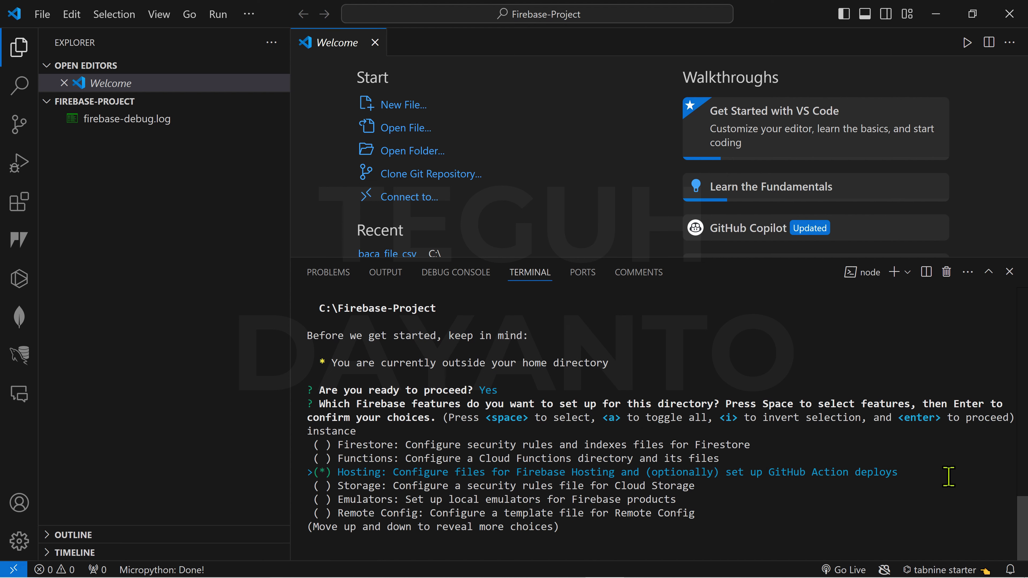
key("Return")
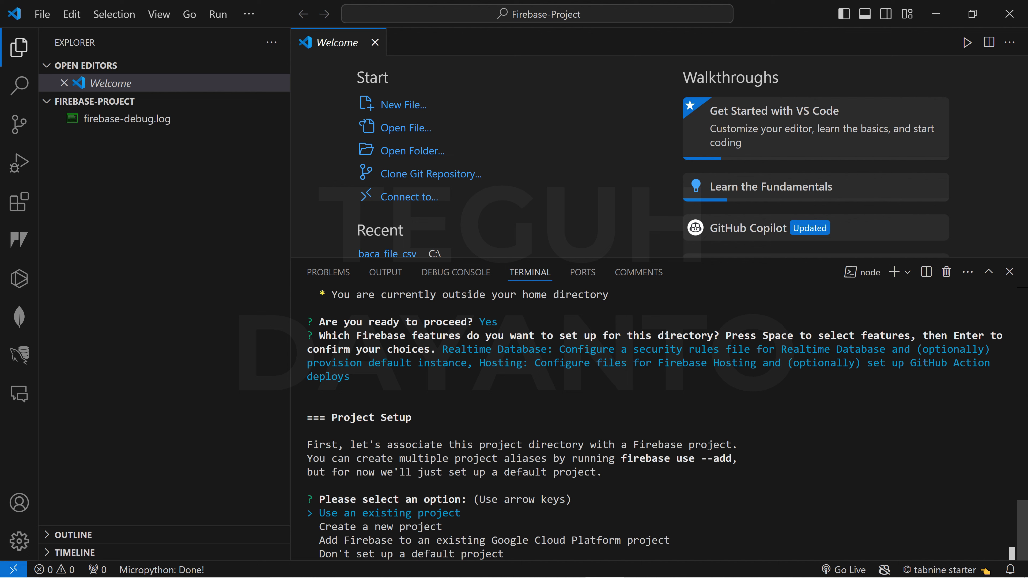
- Use the existing project esp32-monitoring-cuaca as the default Firebase project
key("Return")
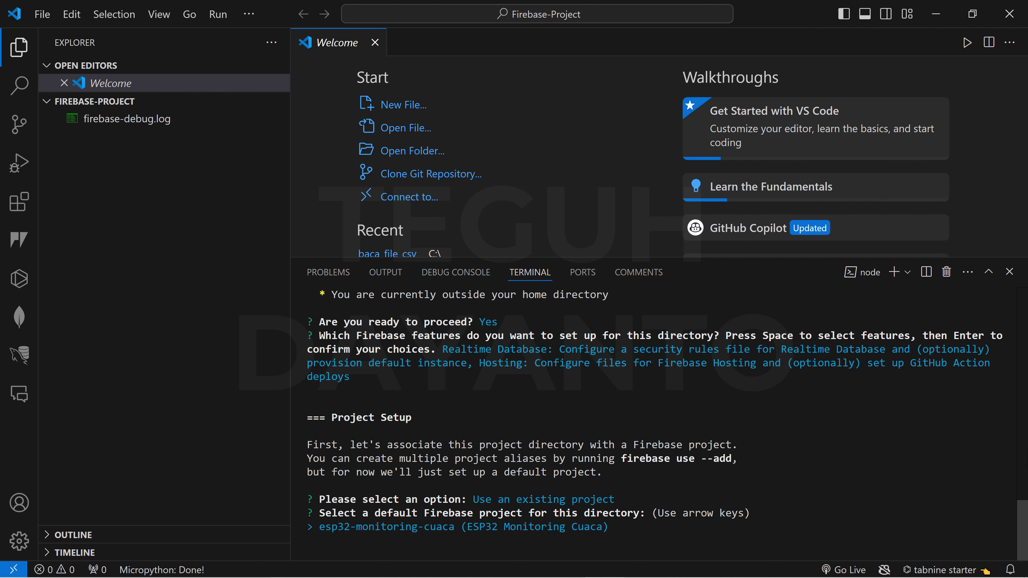
key("Return")
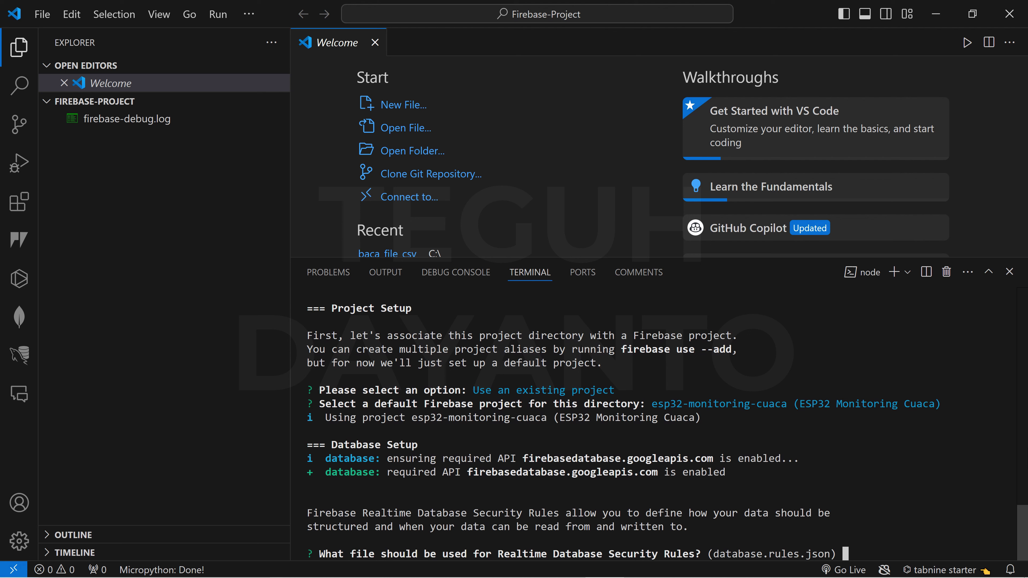
- Accept database.rules.json as the Realtime Database rules file
key("BackSpace")
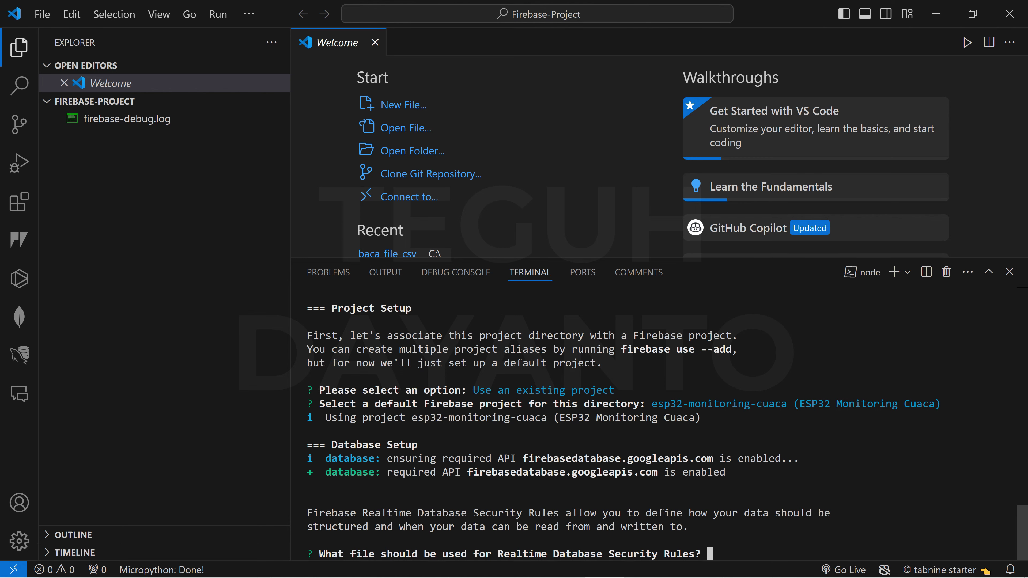
key("Return")
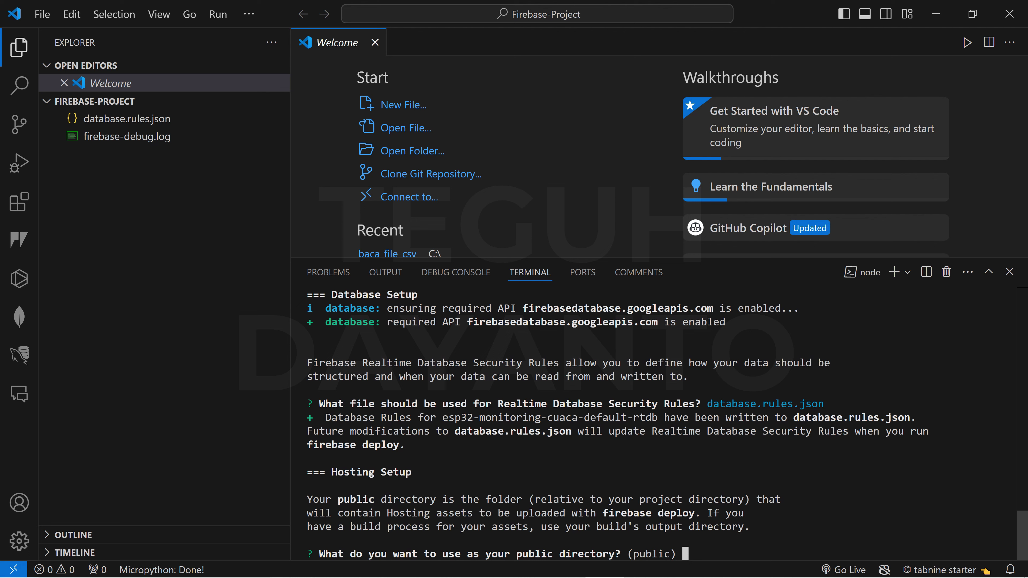
- Set public as the hosting public directory
key("BackSpace")
type("public")
key("Return")
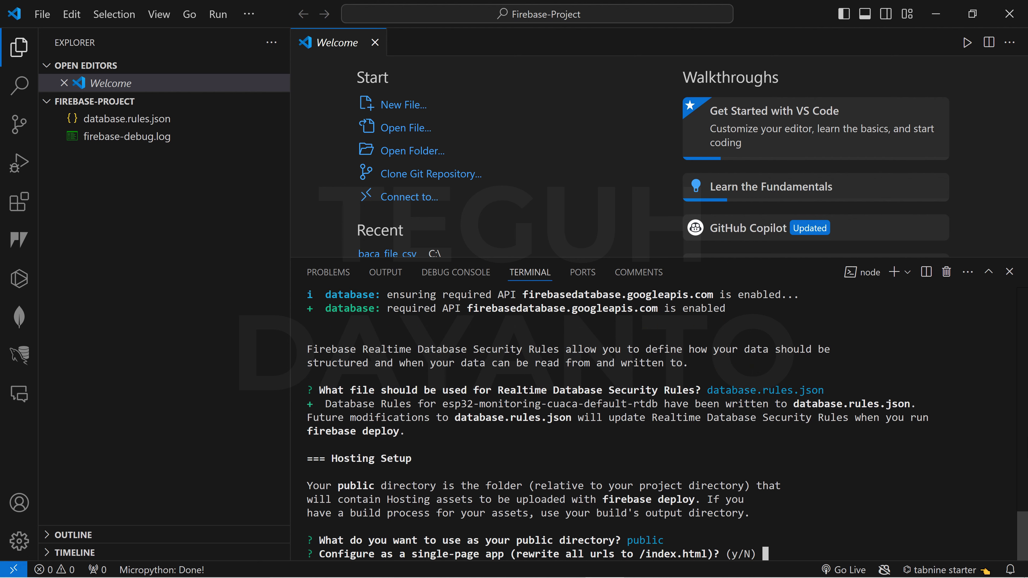
- Answer n to the single-page app and GitHub deploy prompts
type("n")
key("Return")
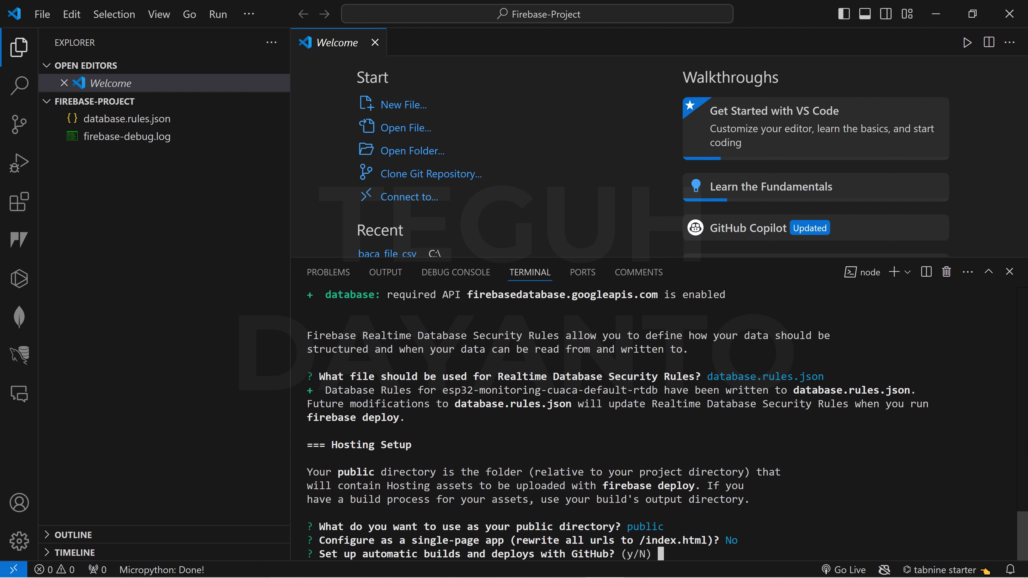
type("n")
key("Return")
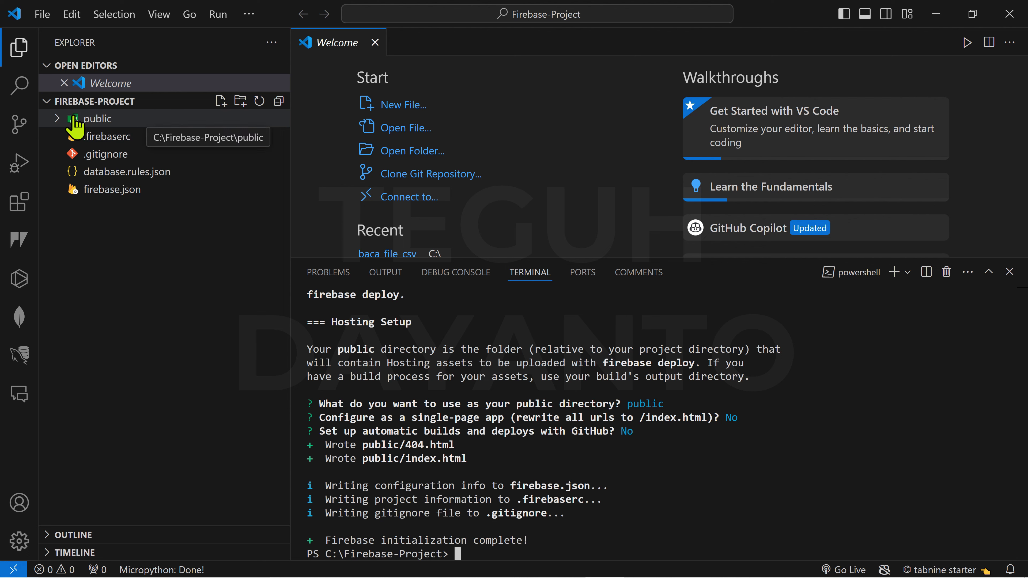
- Expand the public folder in the Explorer to show 404.html and index.html
left_click(57, 118)
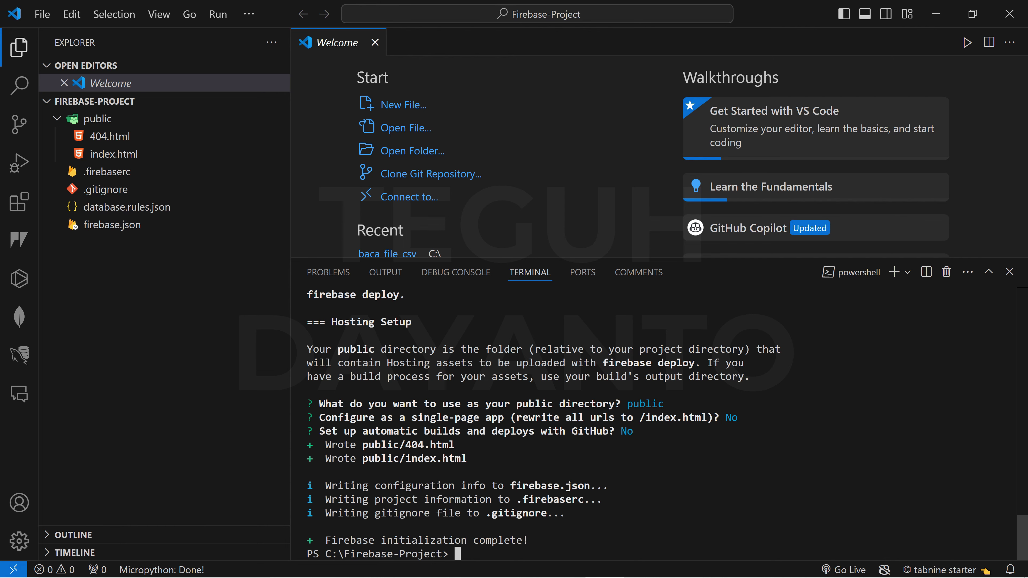
- Run firebase deploy, then open the Project Console URL in the browser
type("firebase deploy")
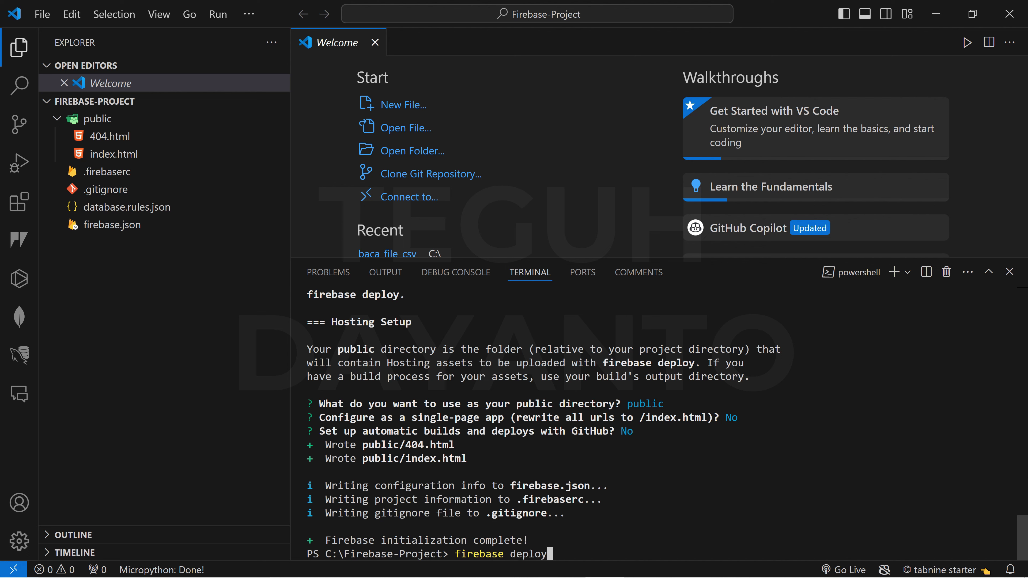
key("Return")
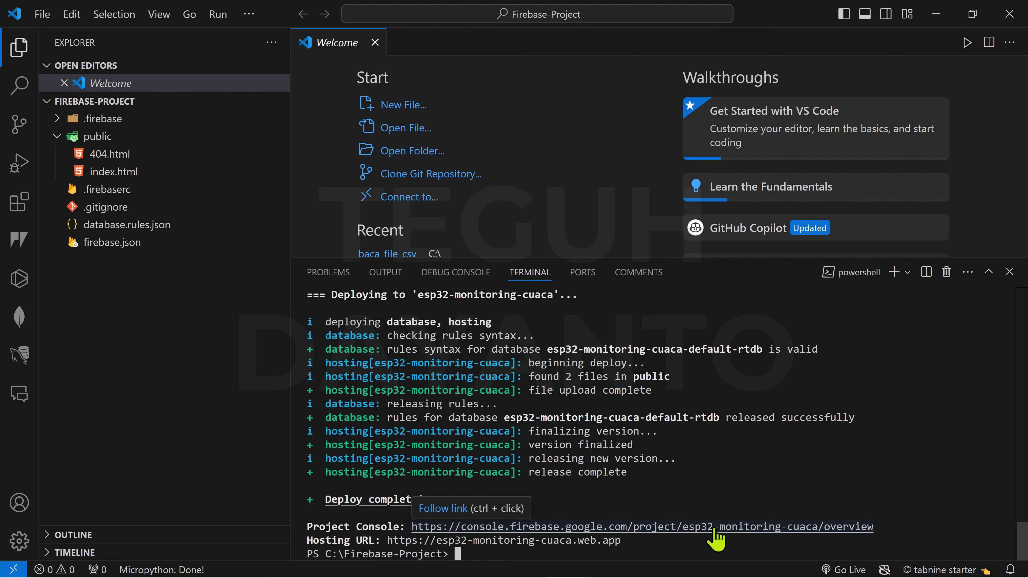
left_click(715, 528, "ctrl")
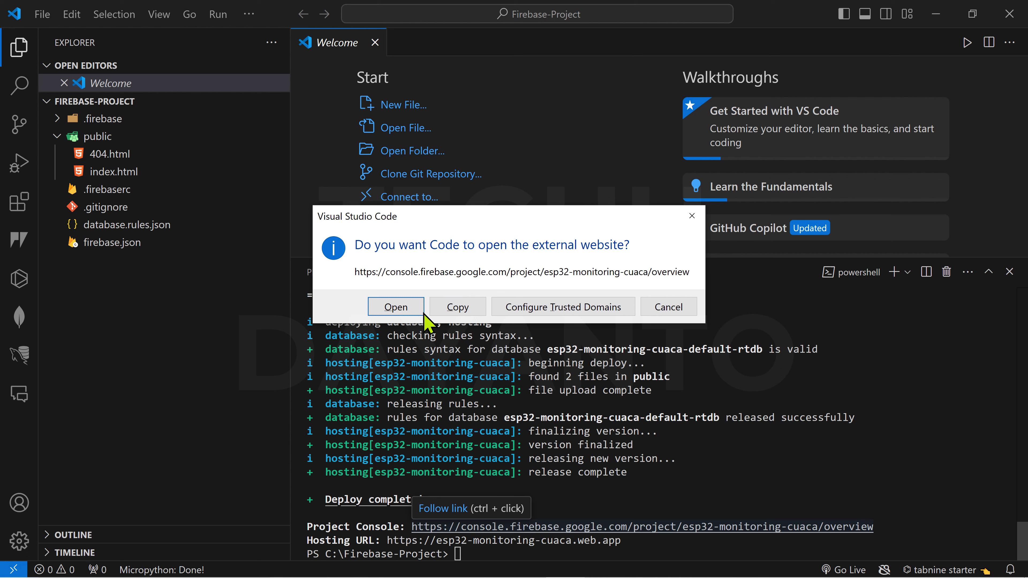
left_click(414, 309)
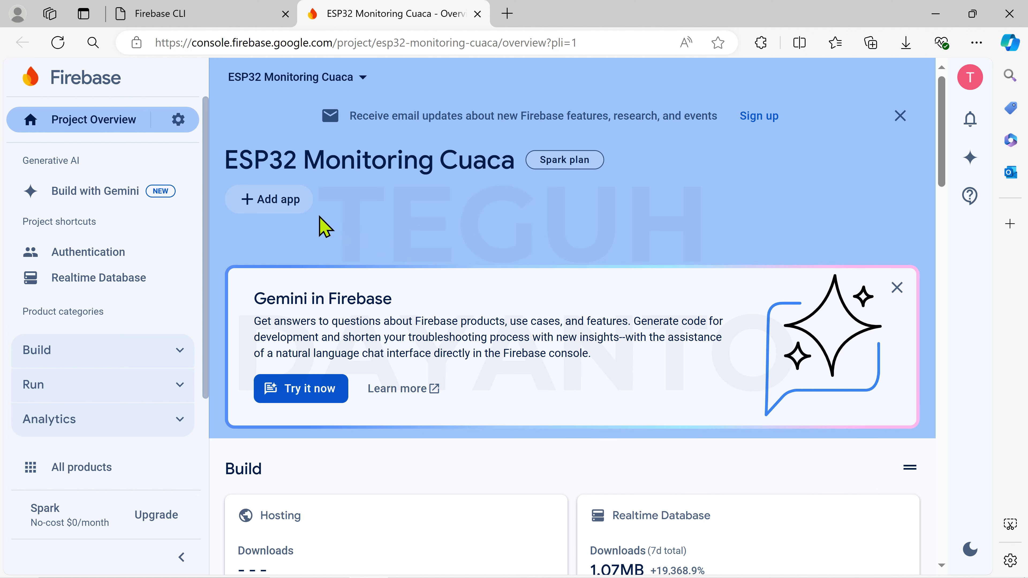
- Start adding a Web app to the ESP32 Monitoring Cuaca project
left_click(276, 201)
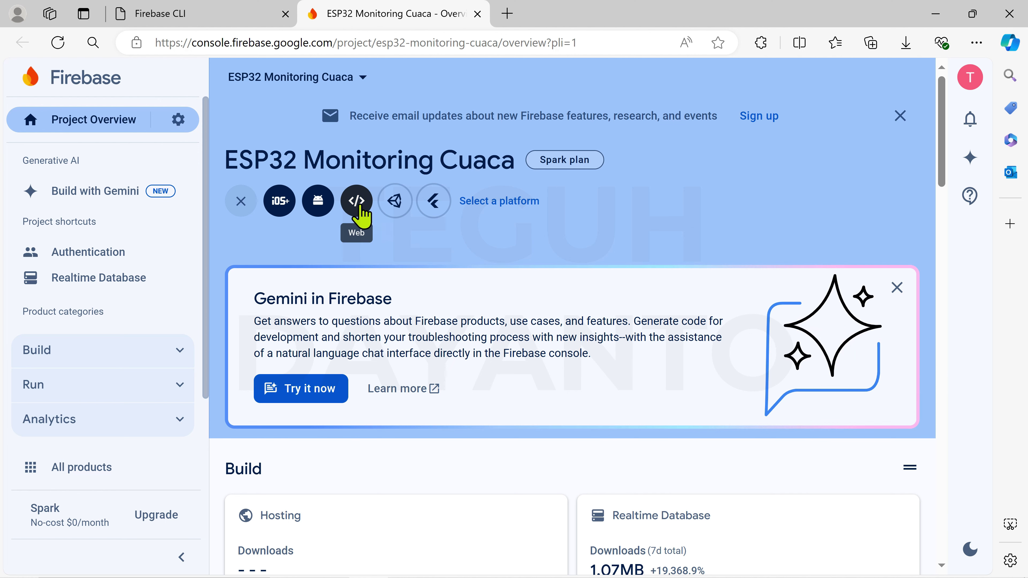
left_click(356, 202)
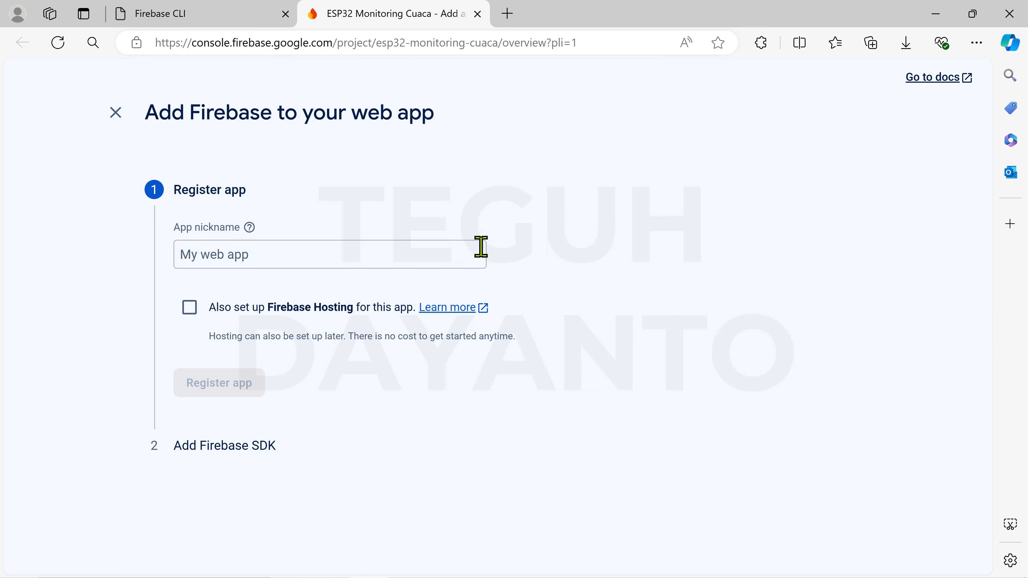
- Enter 'Monitoring Cuaca' as the web app nickname
left_click(444, 252)
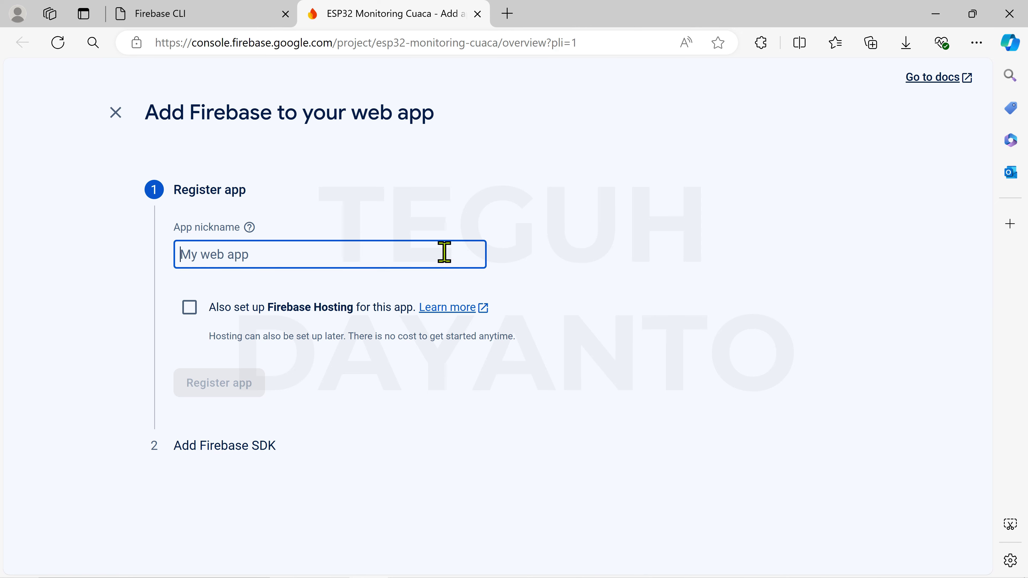
type("Monitor")
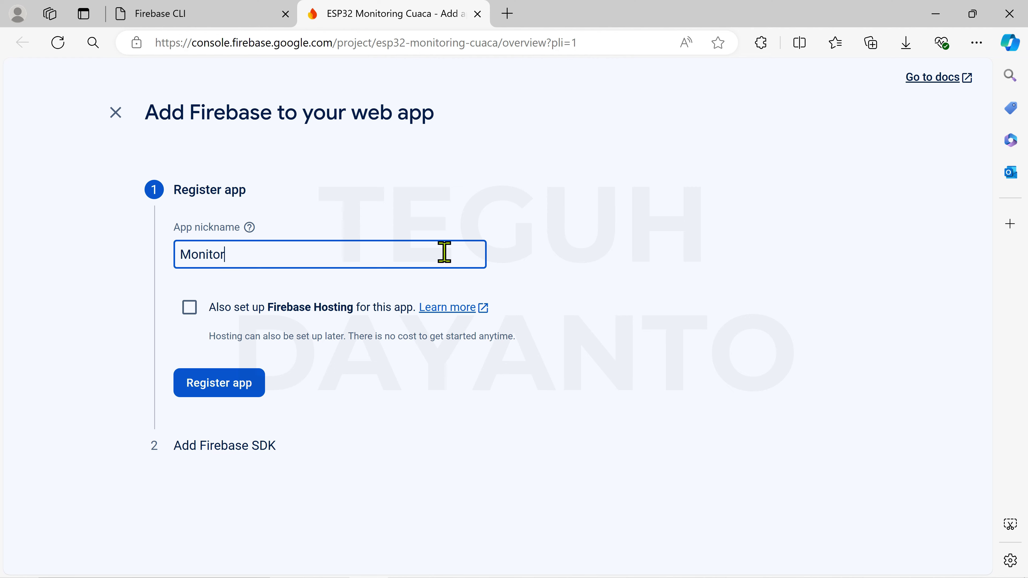
type("ing Cuaca")
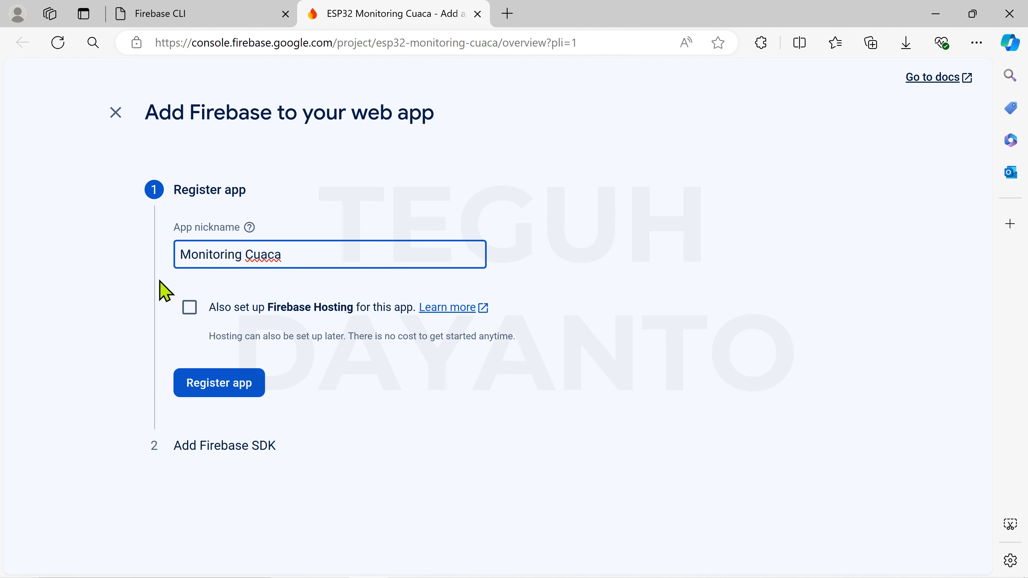
- Enable Firebase Hosting on the esp32-monitoring-cuaca site and register the app
left_click(190, 310)
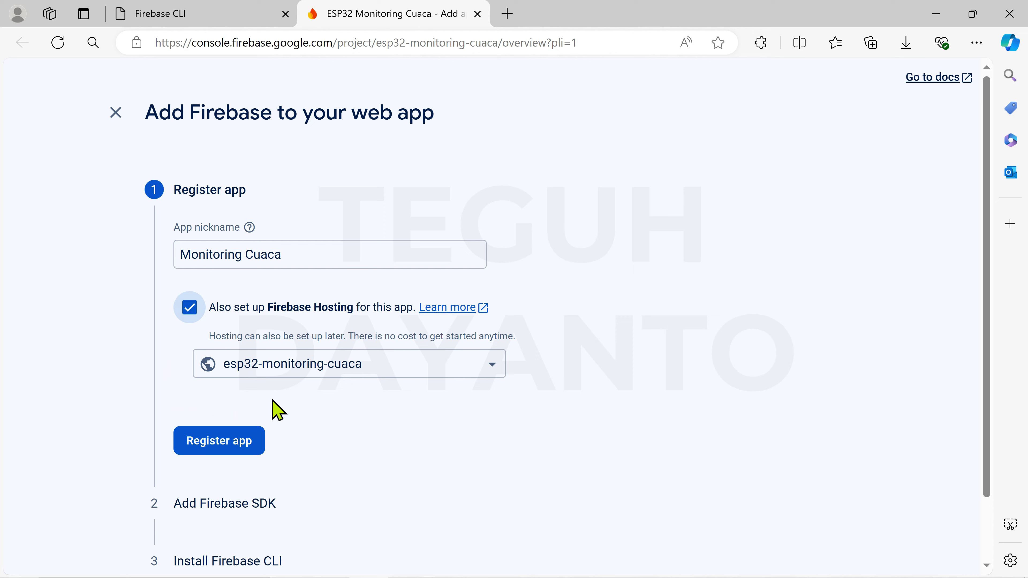
left_click(493, 370)
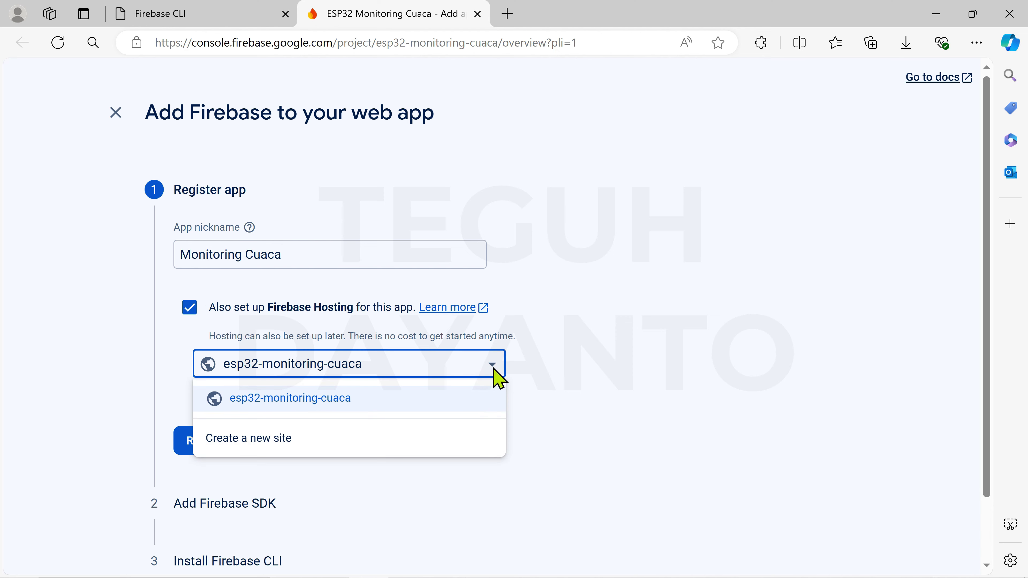
left_click(496, 378)
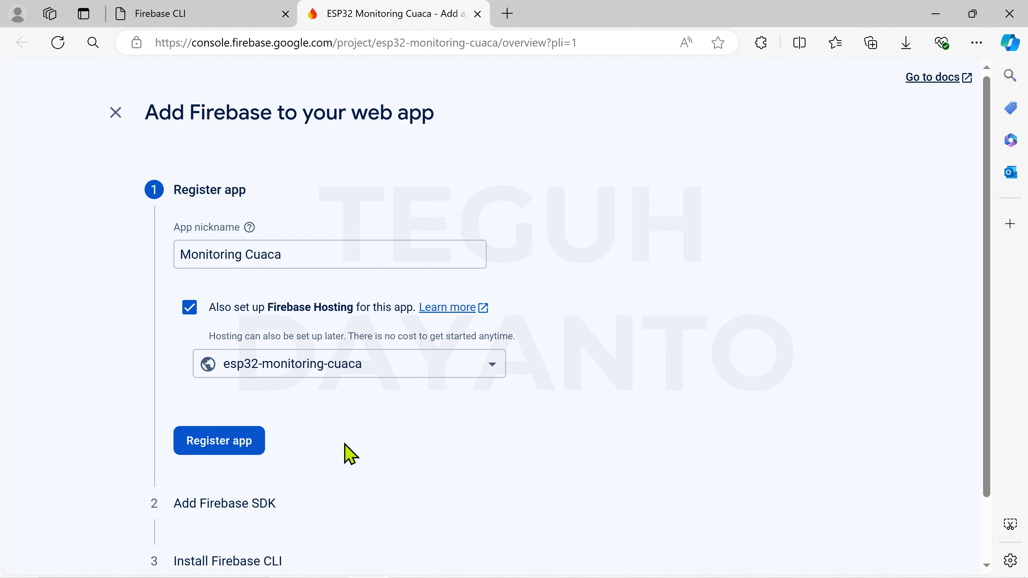
left_click(239, 441)
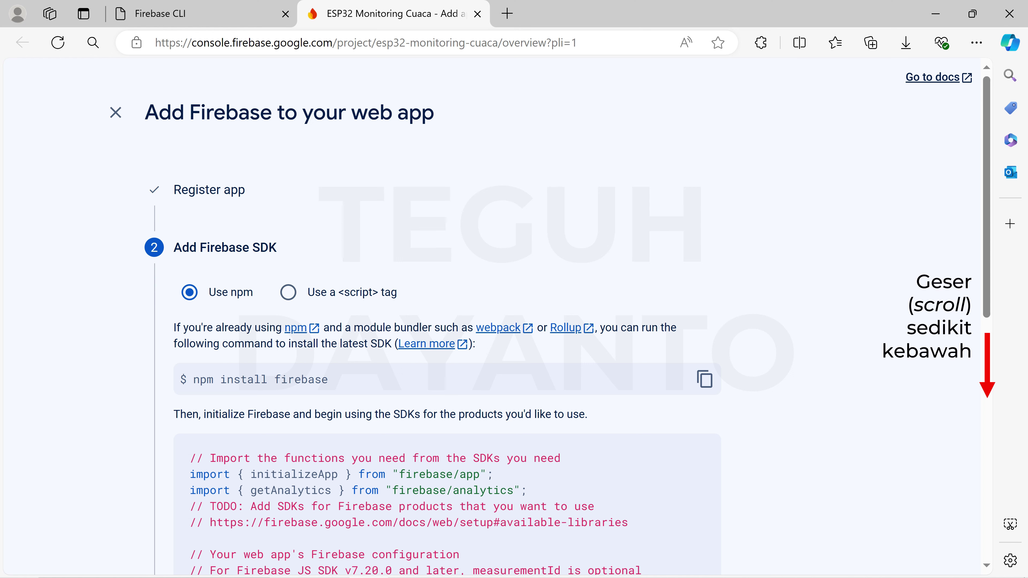
- Select the whole firebaseConfig block in the Add Firebase SDK step
scroll(445, 316, "down", 10)
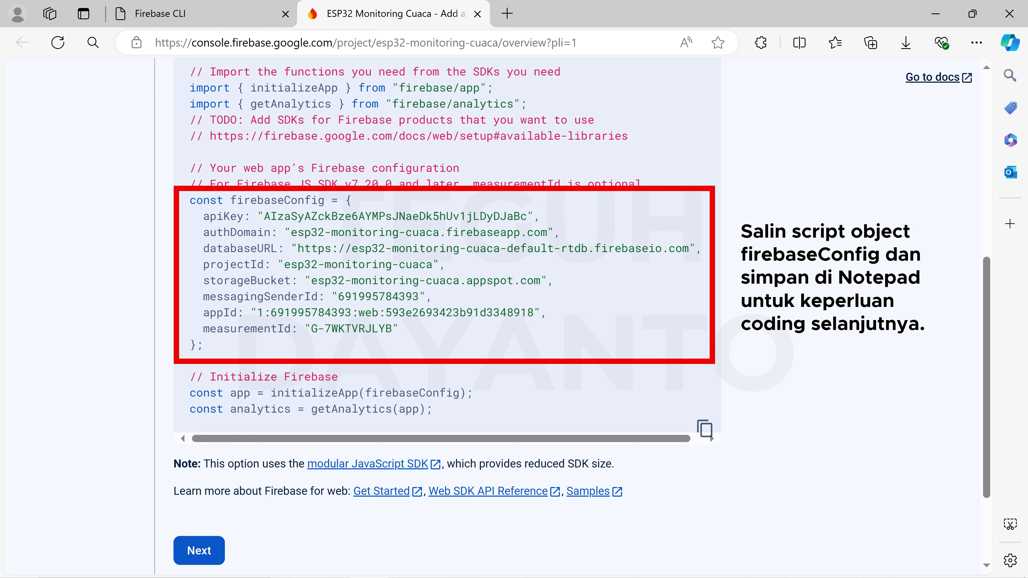
left_click_drag(190, 200, 203, 344)
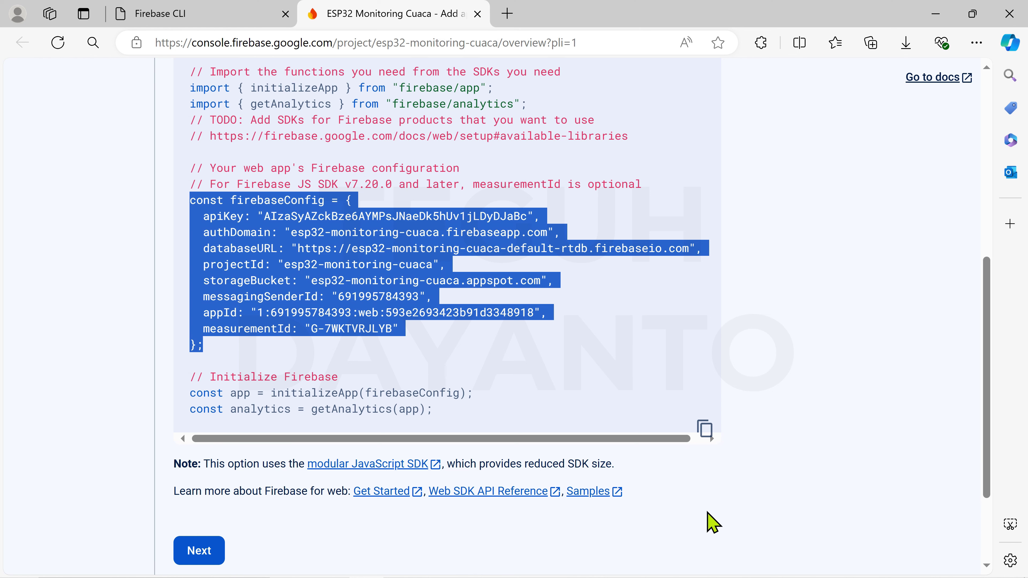
- Finish the SDK, CLI and Hosting deploy steps and continue to the console
left_click(200, 549)
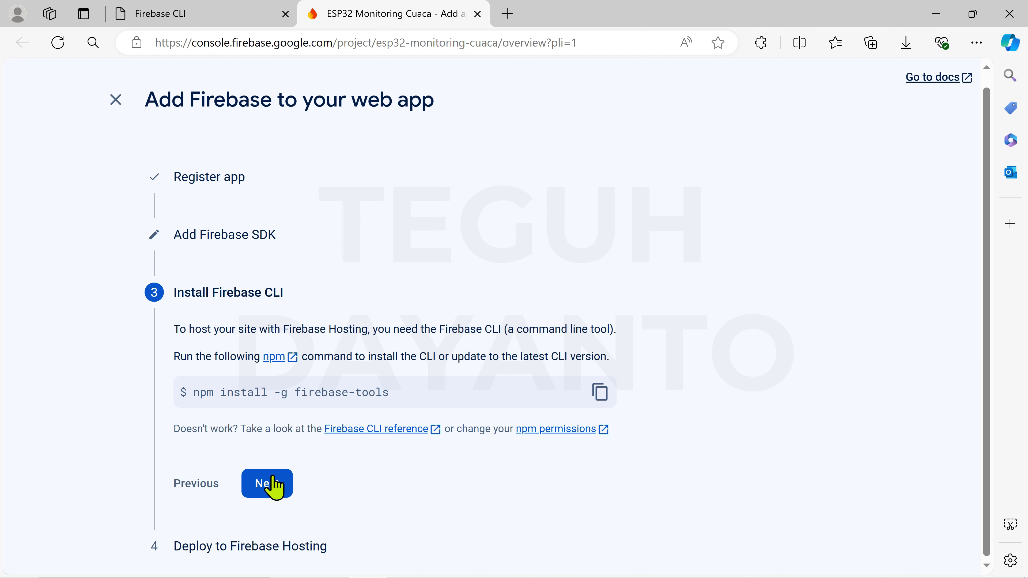
left_click(266, 484)
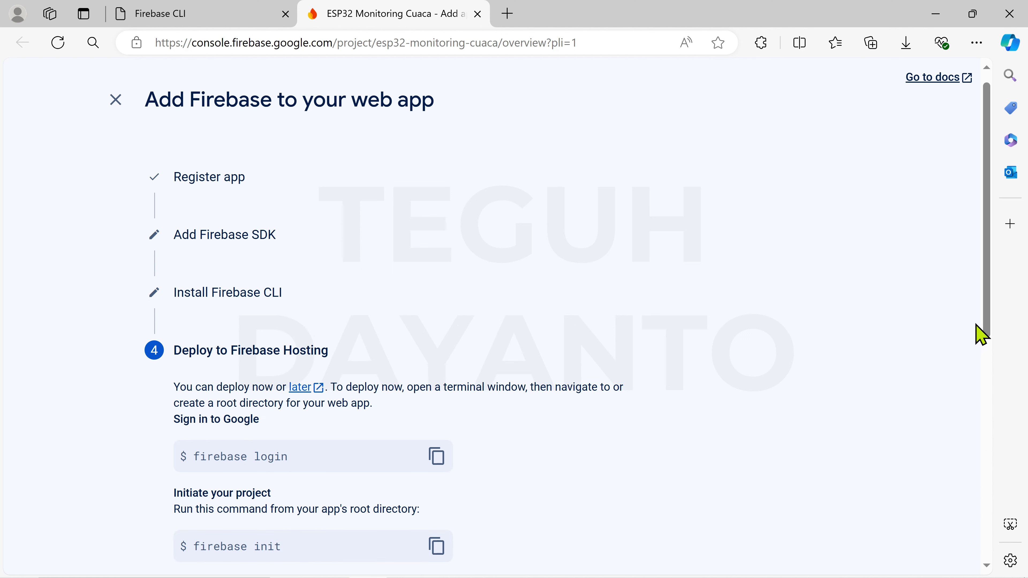
left_click_drag(986, 314, 1027, 542)
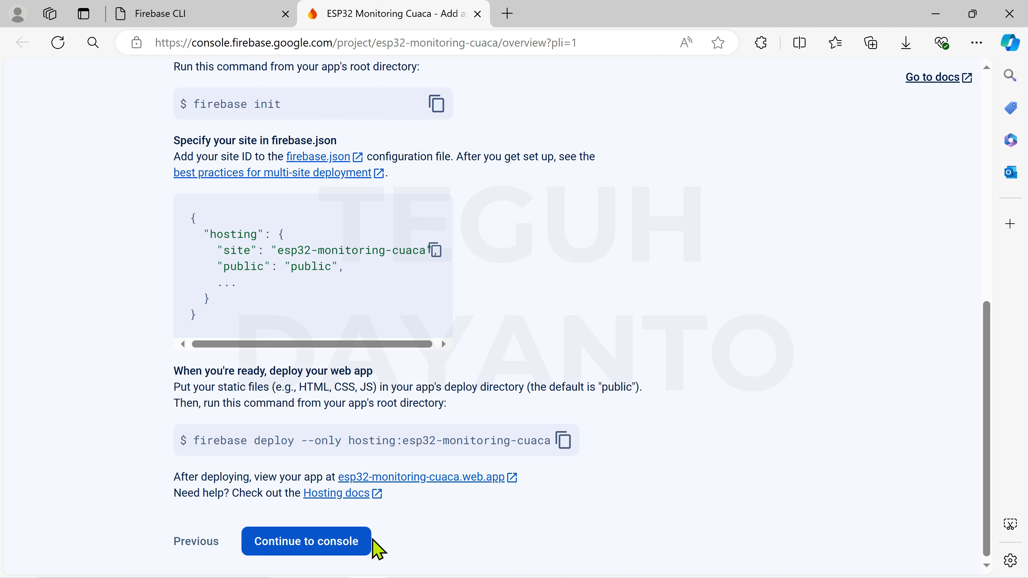
left_click(332, 544)
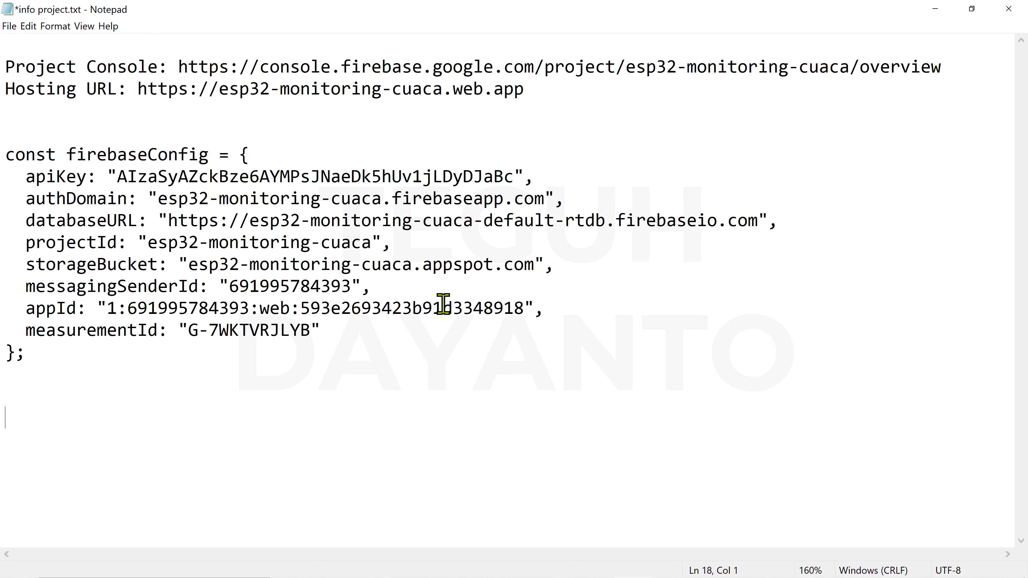
- Copy the authDomain value from info project.txt and return to the Firebase console in Edge
left_click_drag(159, 198, 544, 199)
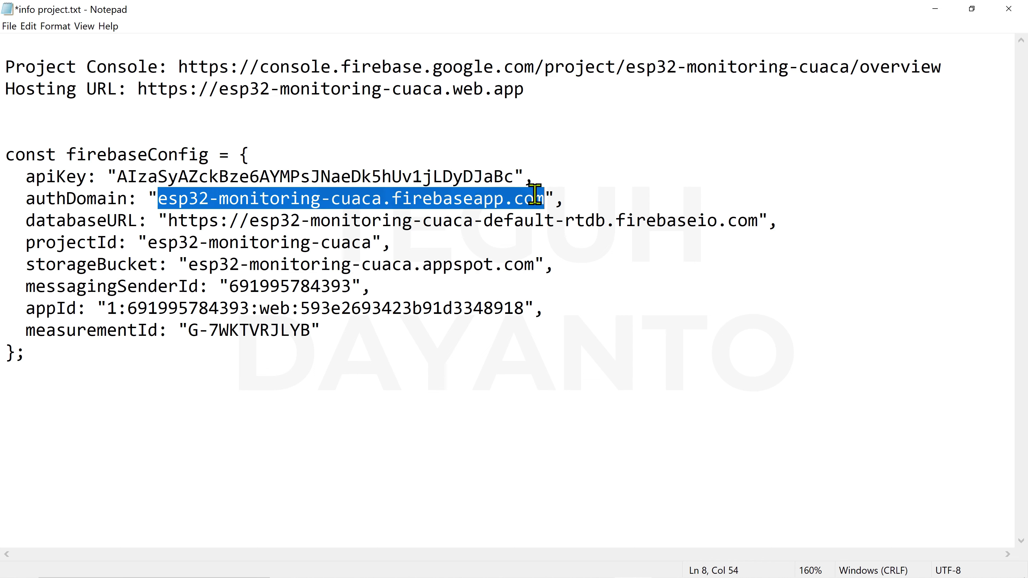
right_click(527, 199)
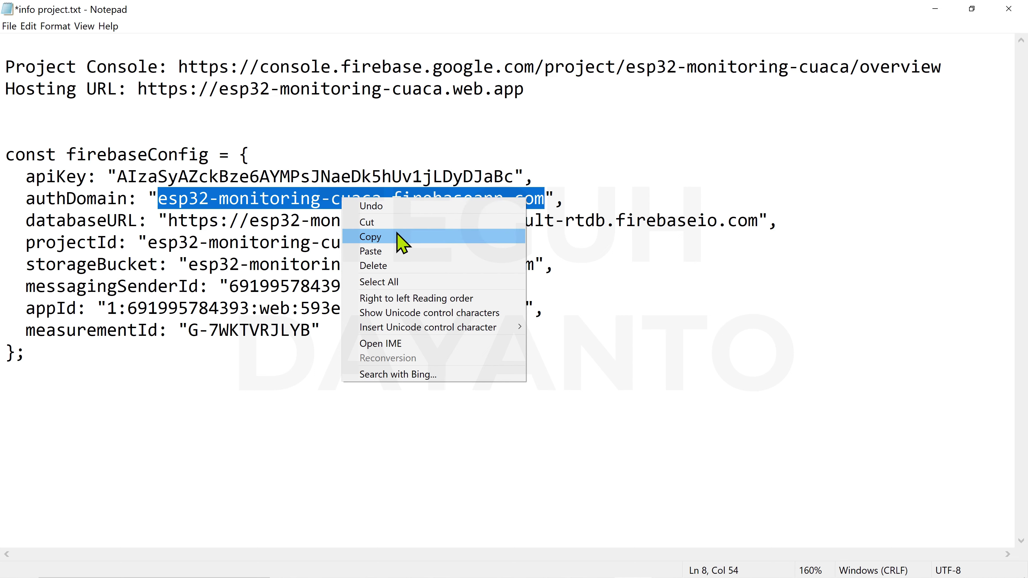
left_click(386, 238)
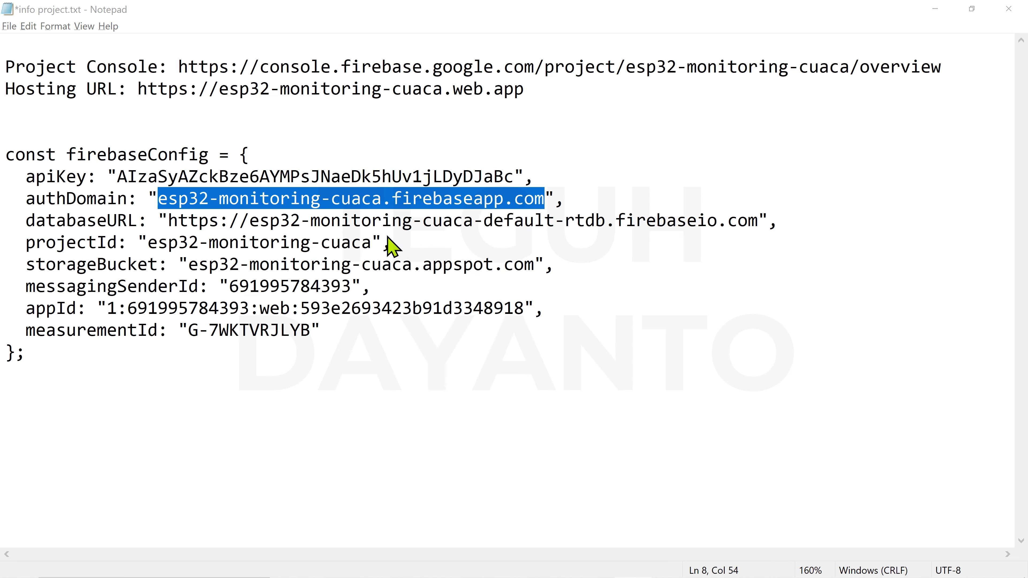
key("alt+Tab")
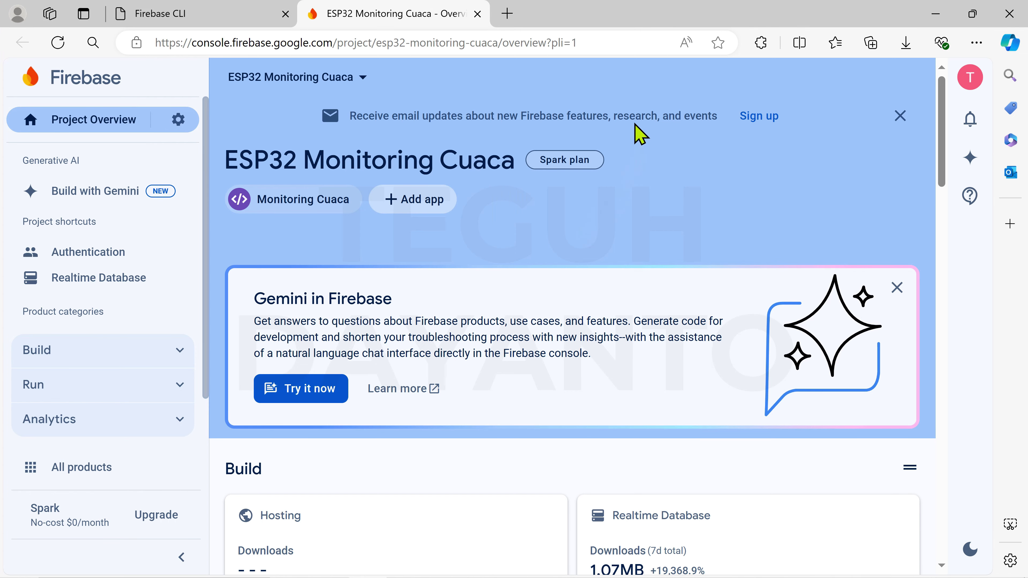
- Load esp32-monitoring-cuaca.firebaseapp.com in a new Edge tab to confirm the hosting site is live
left_click(510, 17)
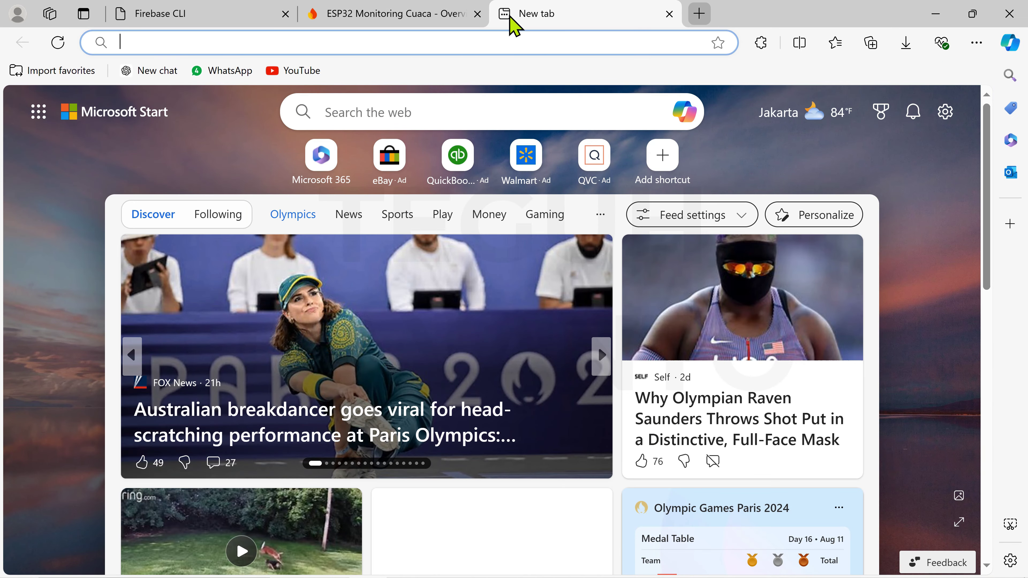
key("ctrl+v")
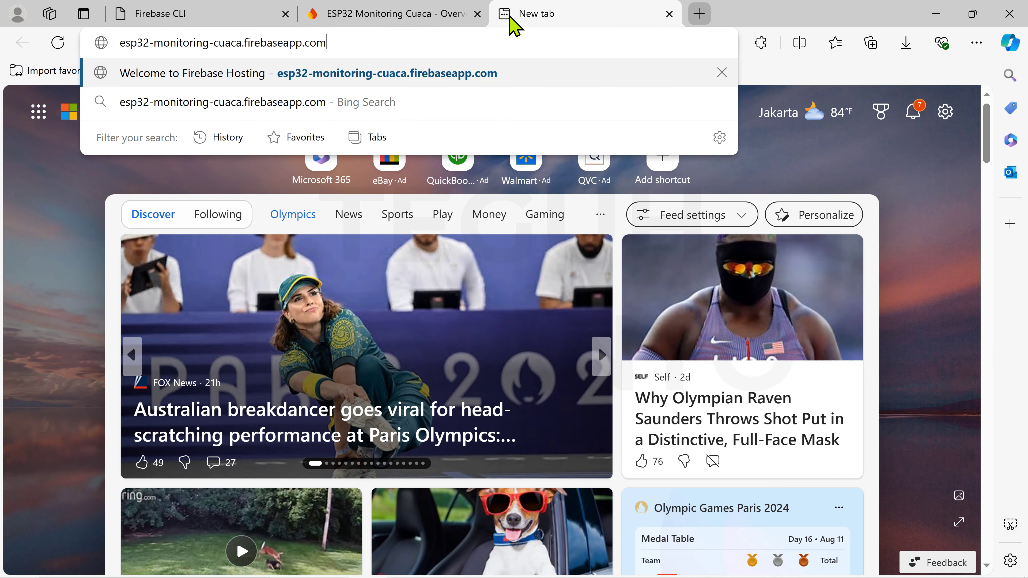
key("Return")
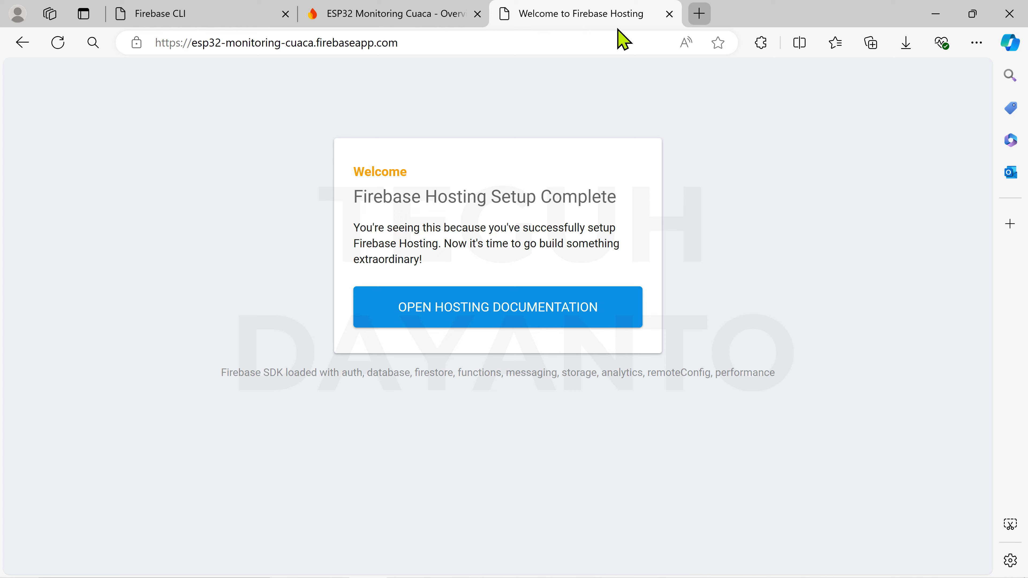